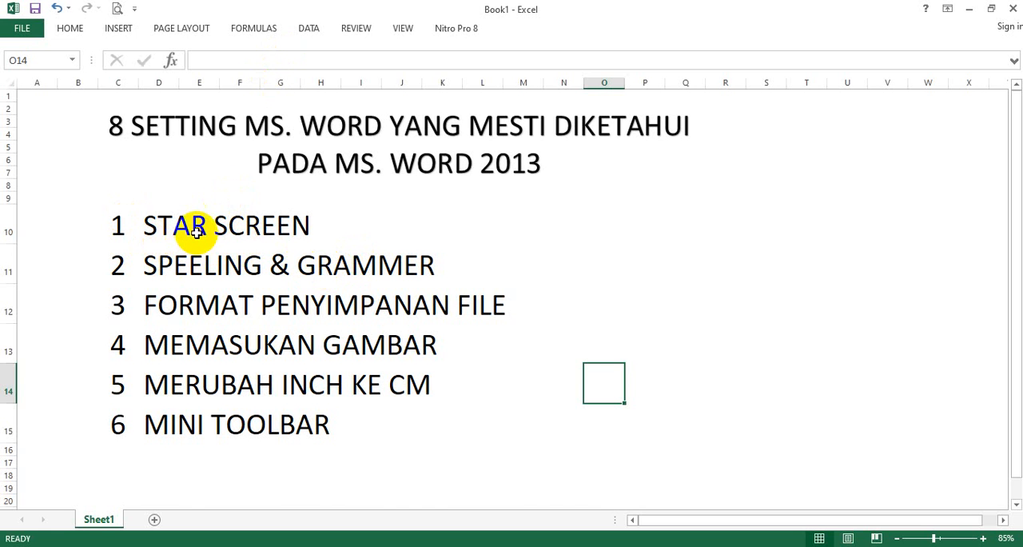
- Switch from the settings list in Excel to Word 2013 and create a blank document from its Start screen
{"action": "left_click", "coordinate": [197, 231]}
{"action": "left_click", "coordinate": [153, 229]}
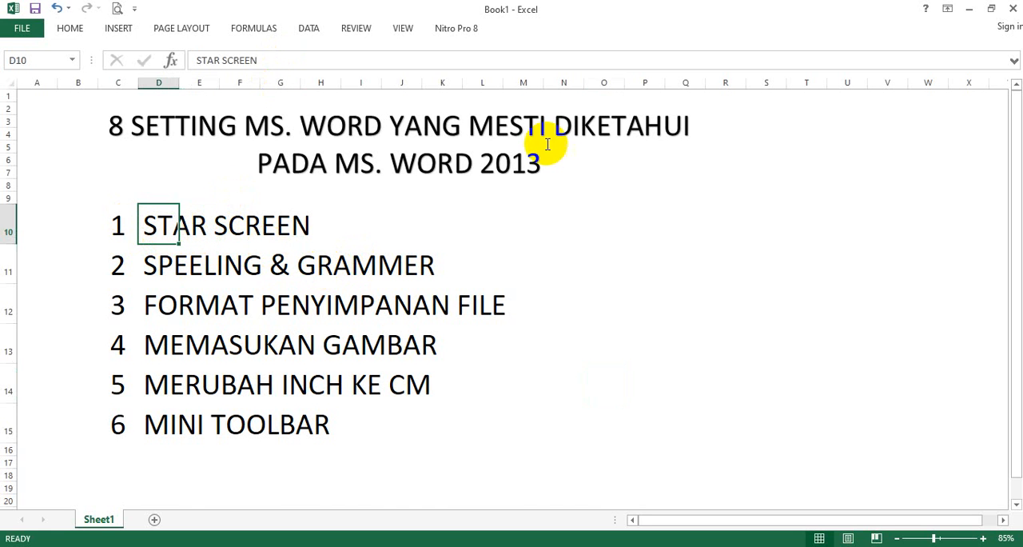
{"action": "left_click", "coordinate": [969, 9]}
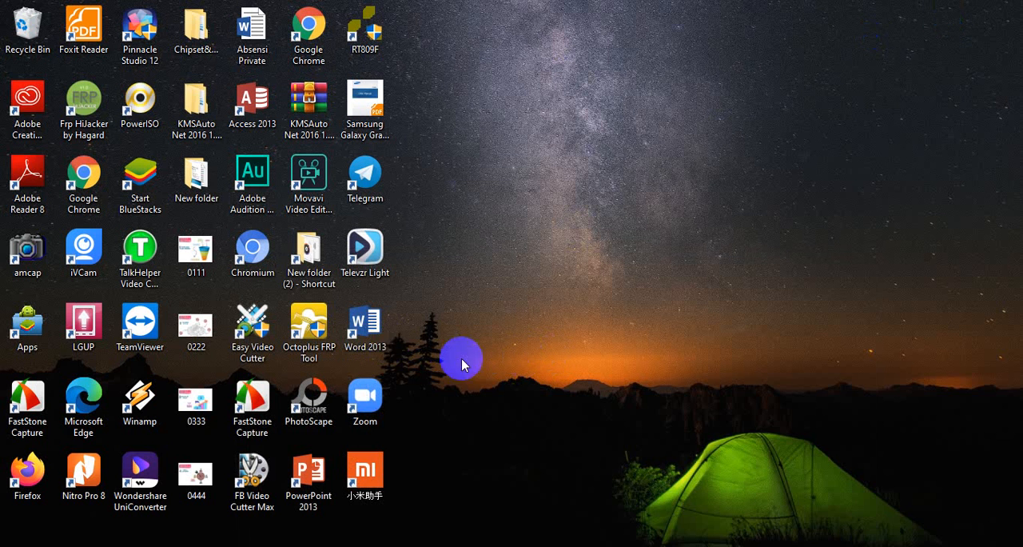
{"action": "left_click", "coordinate": [370, 333]}
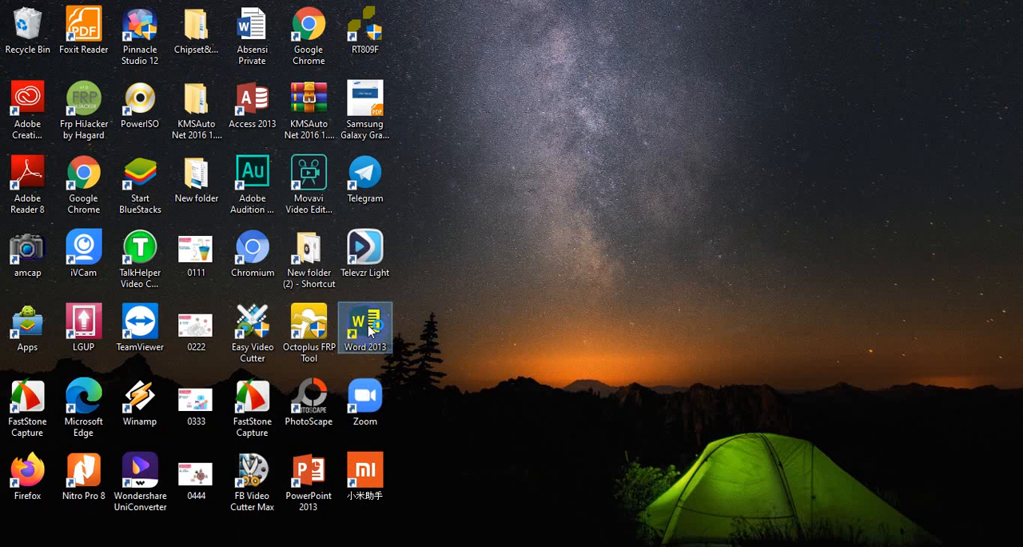
{"action": "double_click", "coordinate": [368, 328]}
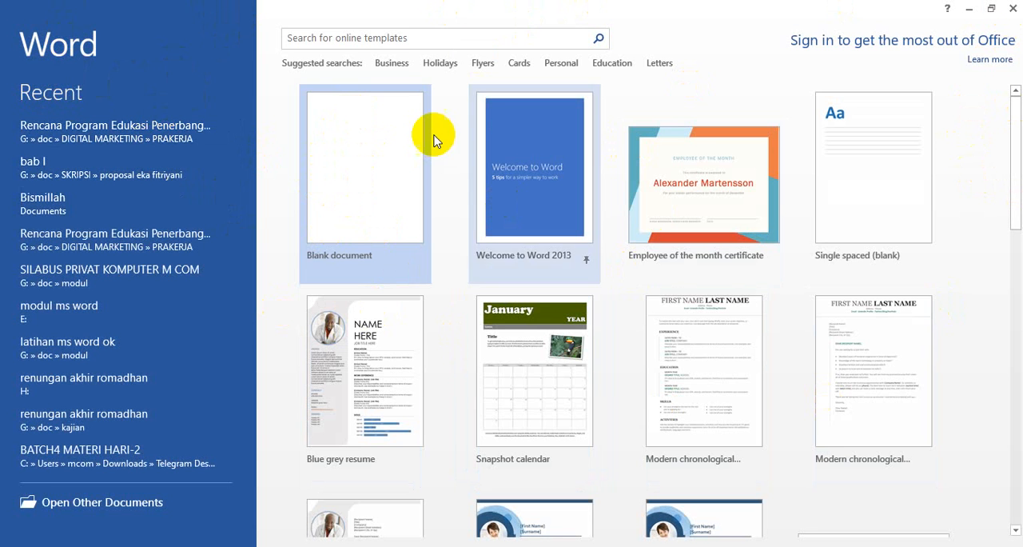
{"action": "left_click", "coordinate": [375, 175]}
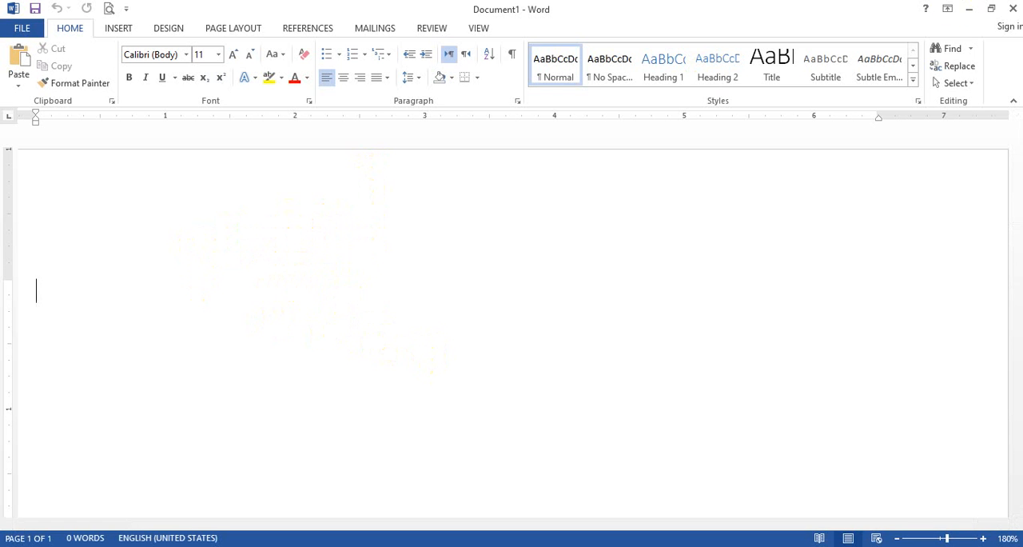
- Close Word, relaunch Word 2013 from the desktop and open a new blank document
{"action": "left_click", "coordinate": [1014, 10]}
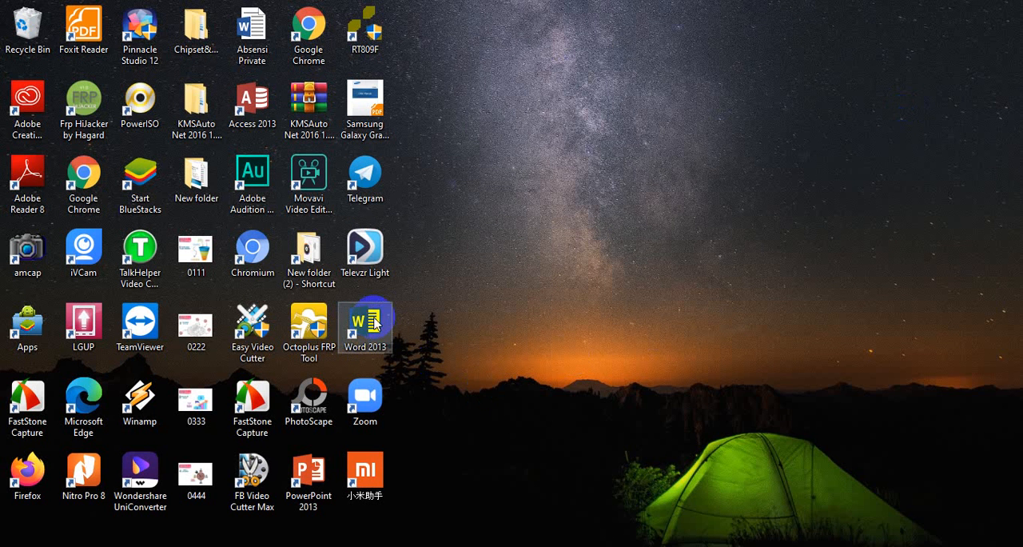
{"action": "double_click", "coordinate": [372, 323]}
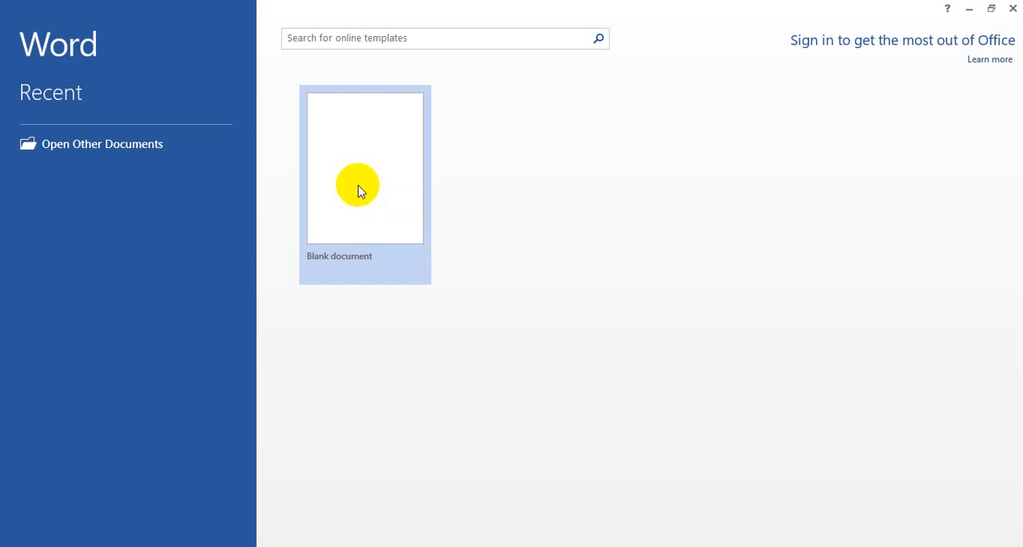
{"action": "left_click", "coordinate": [359, 163]}
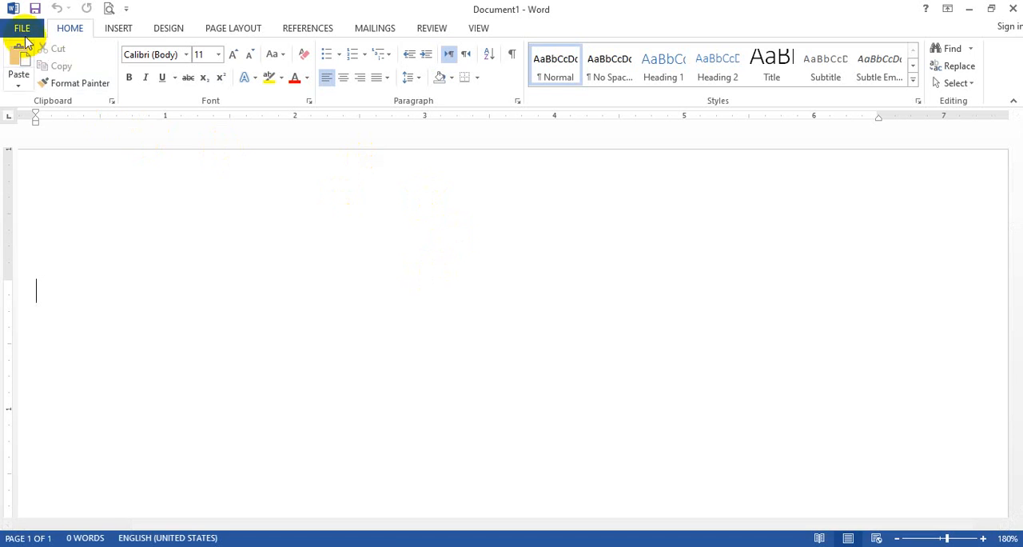
- Turn off showing the Start screen when the application starts in the general Word options, and close Word
{"action": "left_click", "coordinate": [22, 29]}
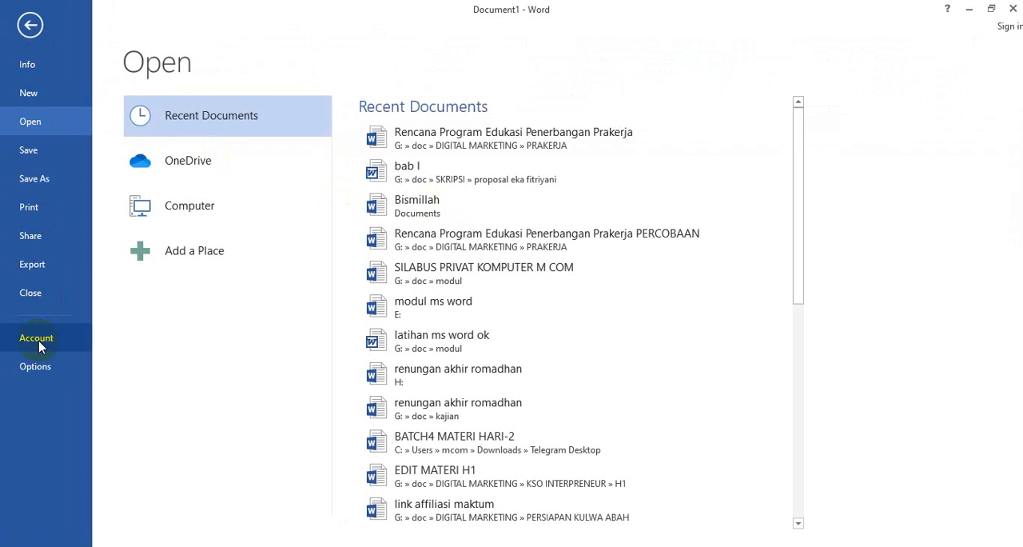
{"action": "left_click", "coordinate": [35, 367]}
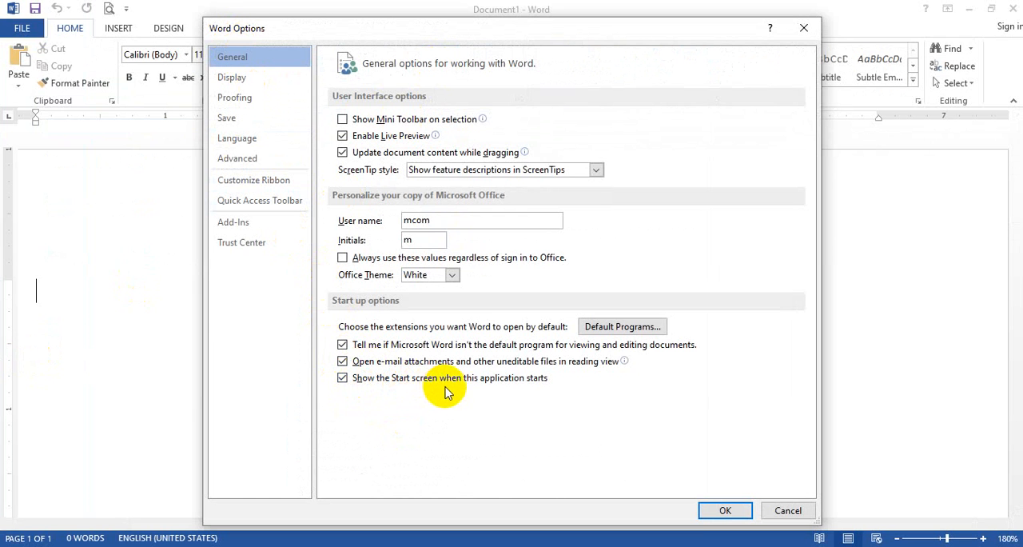
{"action": "left_click", "coordinate": [343, 381]}
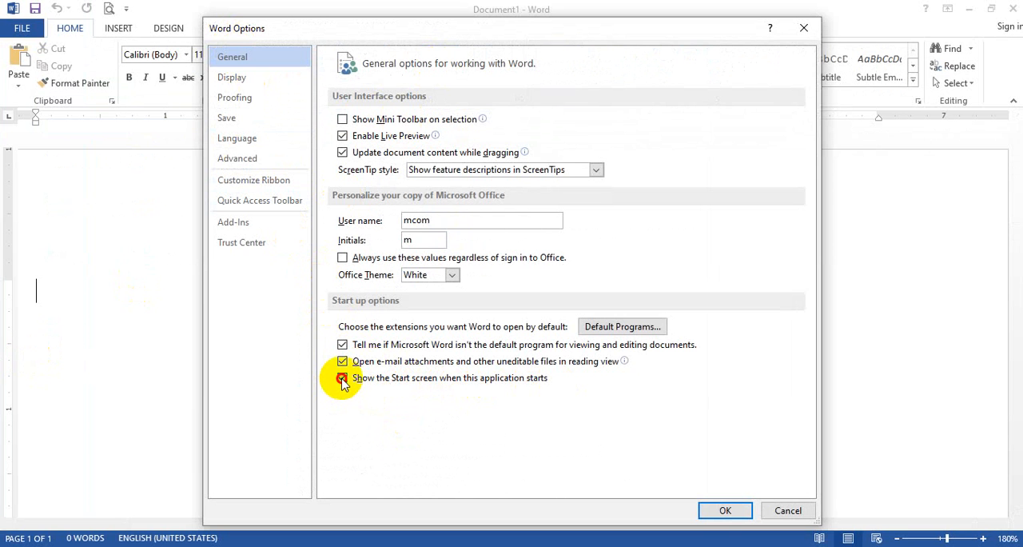
{"action": "left_click", "coordinate": [725, 510]}
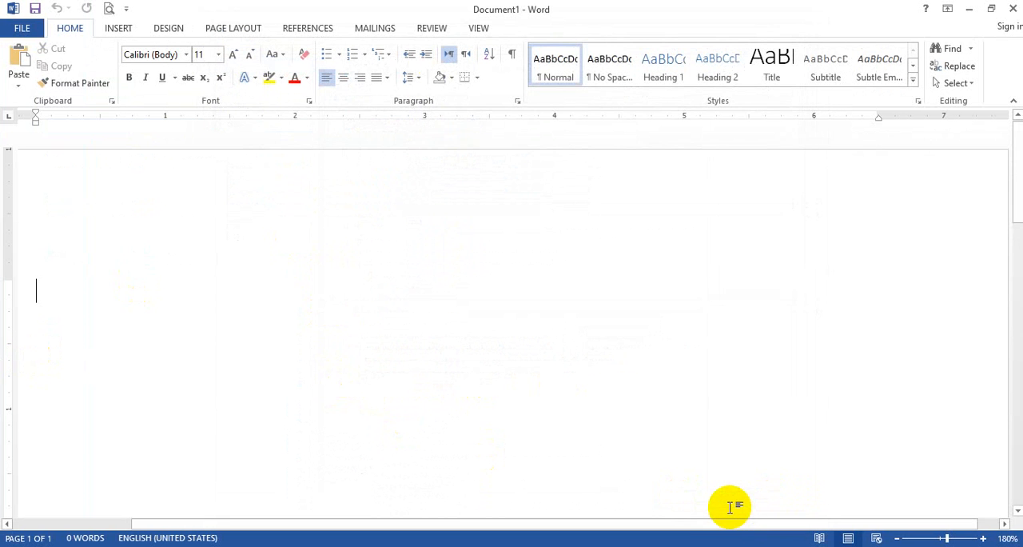
{"action": "left_click", "coordinate": [1014, 11]}
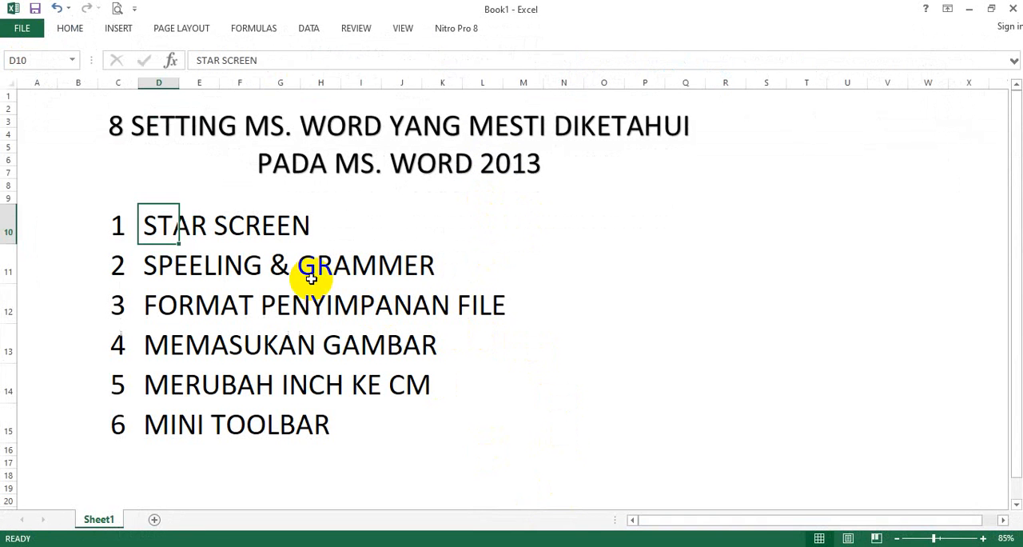
- Open the recent document Rencana Program Edukasi Penerbangan Prakerja in Word
{"action": "left_click", "coordinate": [196, 264]}
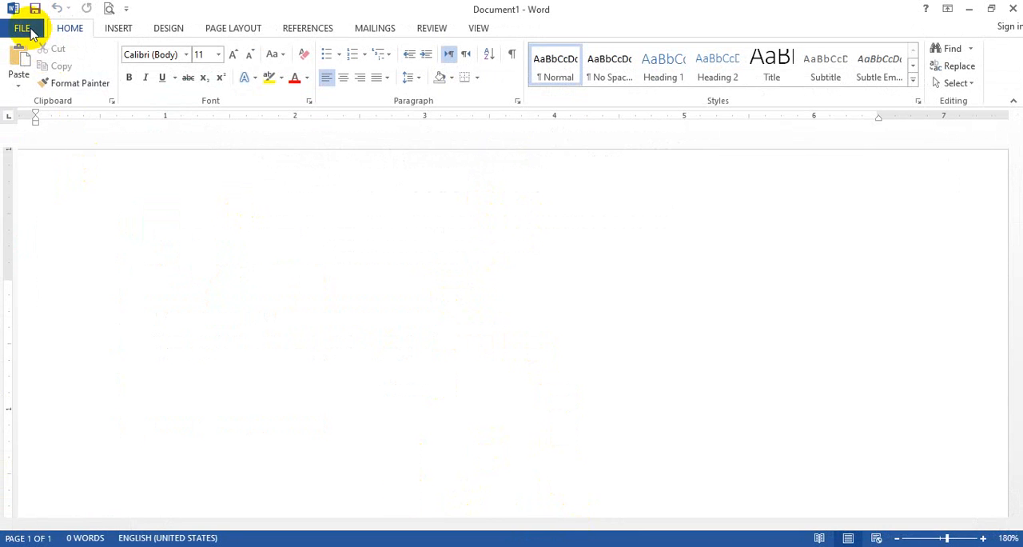
{"action": "left_click", "coordinate": [32, 34]}
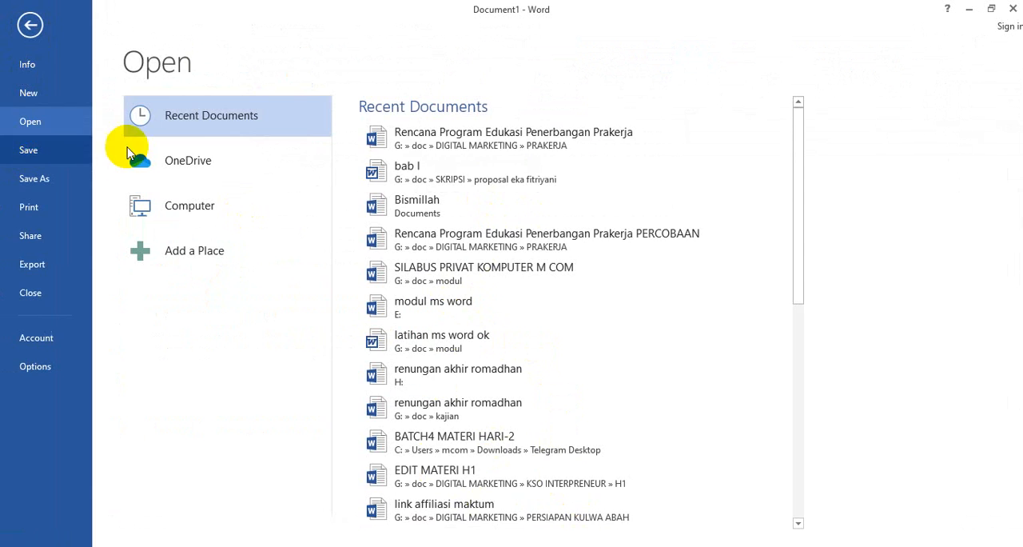
{"action": "left_click", "coordinate": [456, 147]}
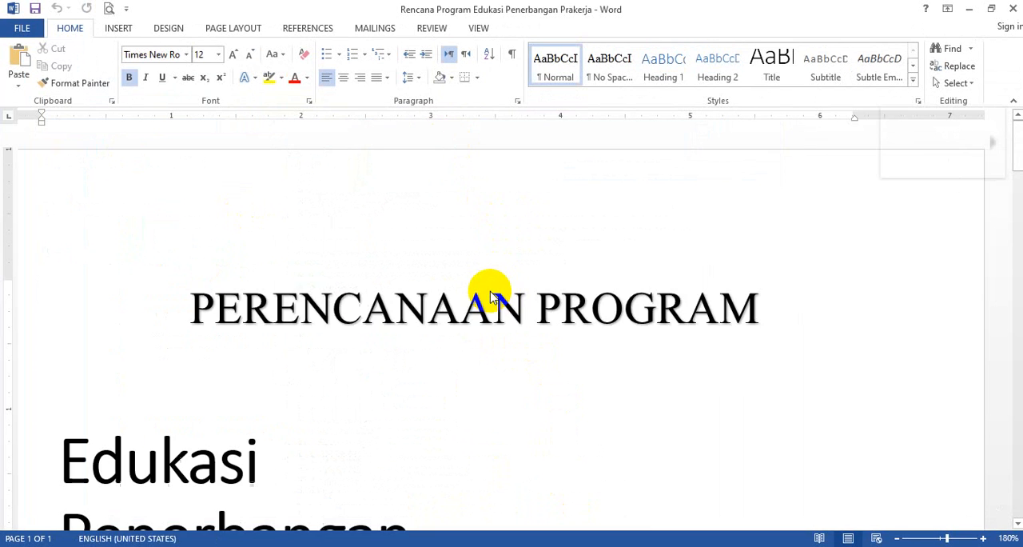
- Examine the Latar Belakang section of the document for spelling and grammar underlines
{"action": "scroll", "coordinate": [486, 296], "scroll_direction": "down", "scroll_amount": 10}
{"action": "scroll", "coordinate": [472, 327], "scroll_direction": "down", "scroll_amount": 20}
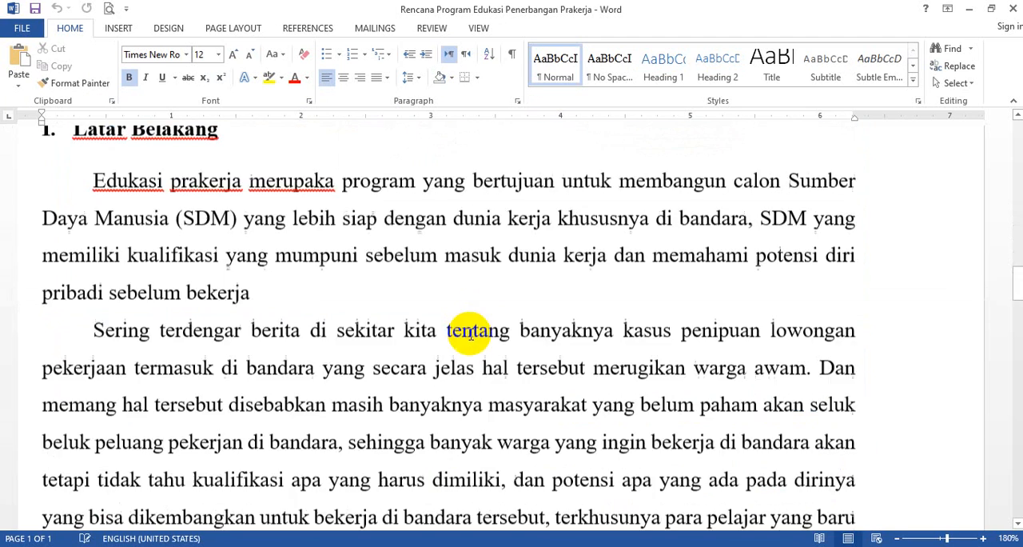
{"action": "scroll", "coordinate": [471, 324], "scroll_direction": "up", "scroll_amount": 8}
{"action": "scroll", "coordinate": [448, 312], "scroll_direction": "up", "scroll_amount": 3}
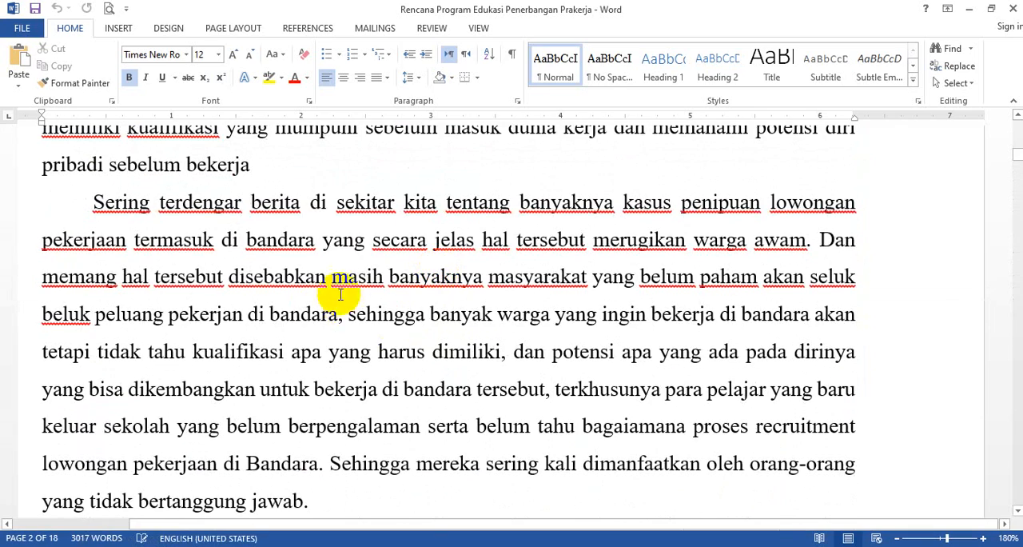
{"action": "scroll", "coordinate": [338, 288], "scroll_direction": "up", "scroll_amount": 2}
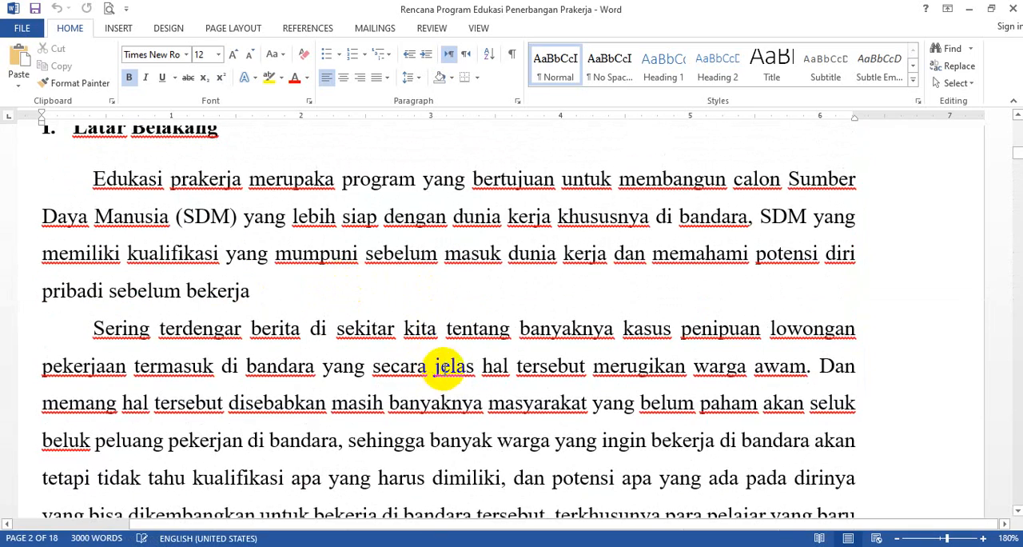
{"action": "scroll", "coordinate": [402, 256], "scroll_direction": "up", "scroll_amount": 4, "text": "ctrl"}
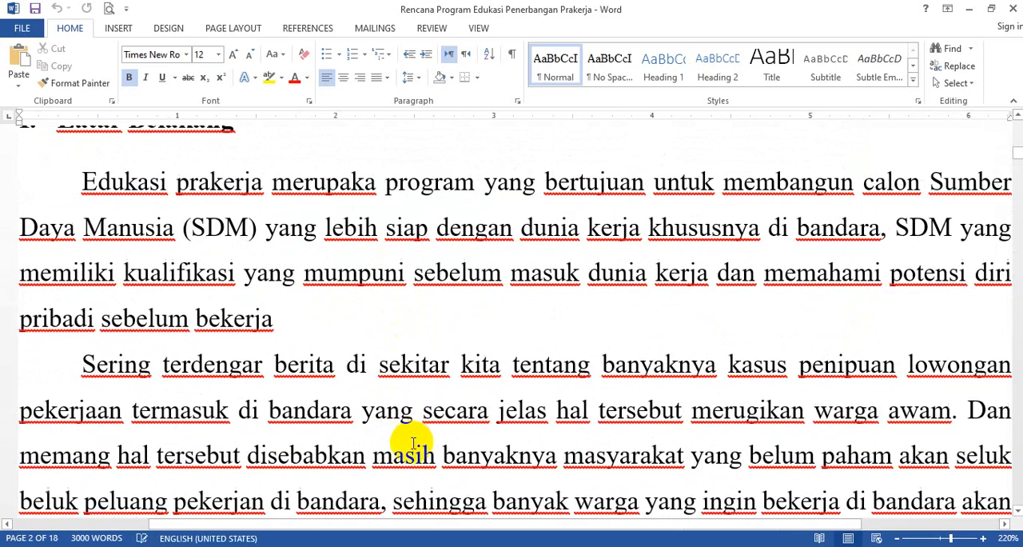
{"action": "scroll", "coordinate": [441, 389], "scroll_direction": "down", "scroll_amount": 7, "text": "ctrl"}
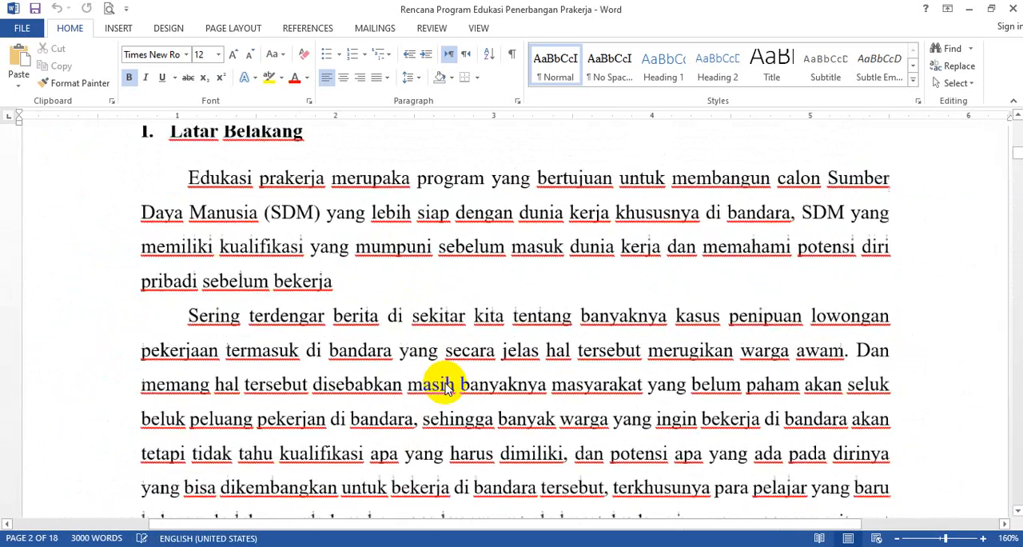
{"action": "scroll", "coordinate": [480, 344], "scroll_direction": "down", "scroll_amount": 1}
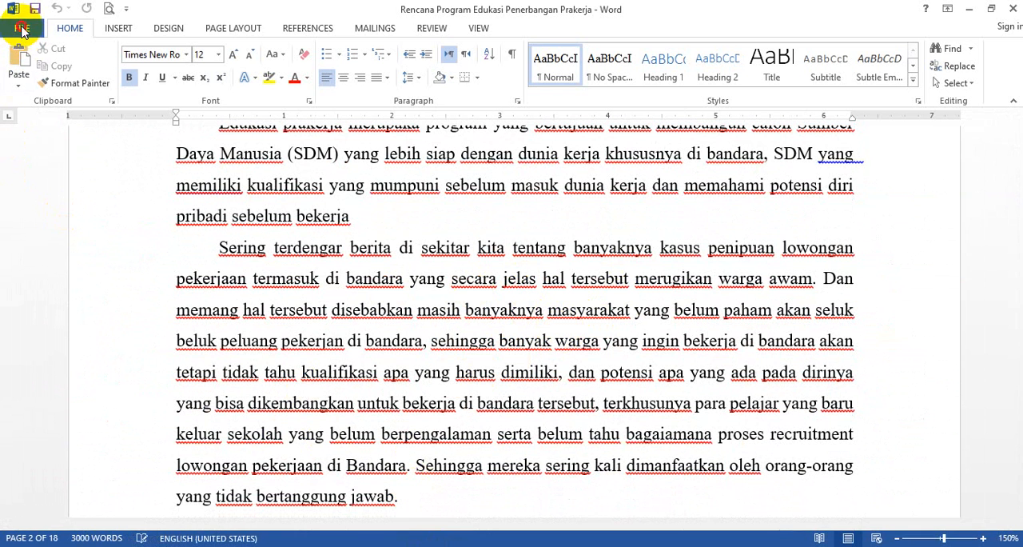
- Turn off spelling checking and grammar marking as you type, frequently confused words and grammar checking with spelling in the proofing options
{"action": "left_click", "coordinate": [22, 29]}
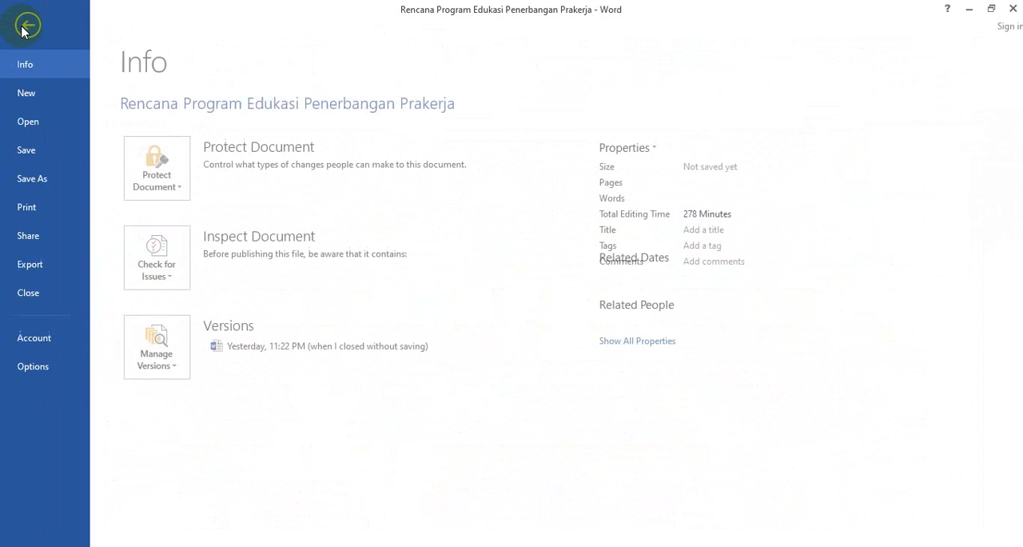
{"action": "left_click", "coordinate": [45, 366]}
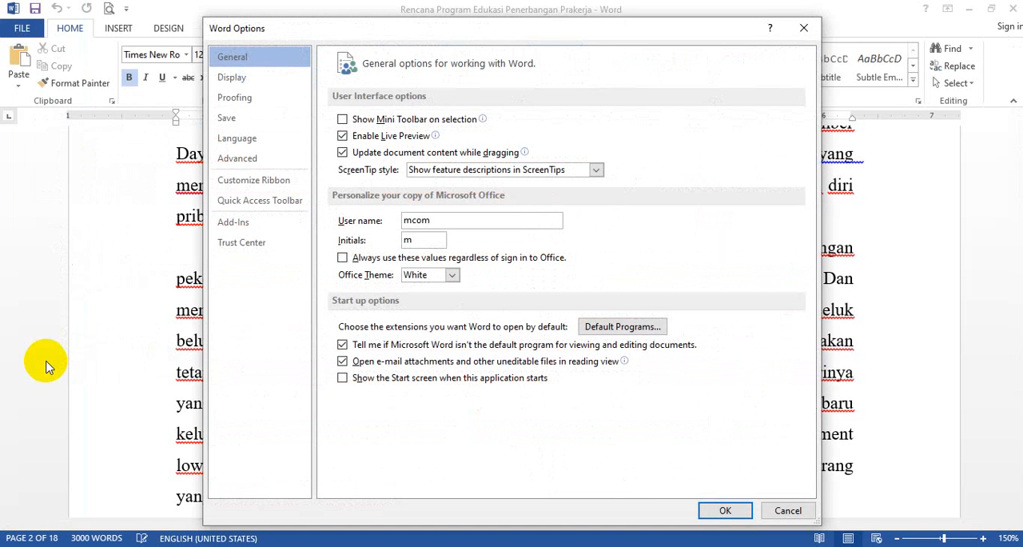
{"action": "left_click", "coordinate": [251, 99]}
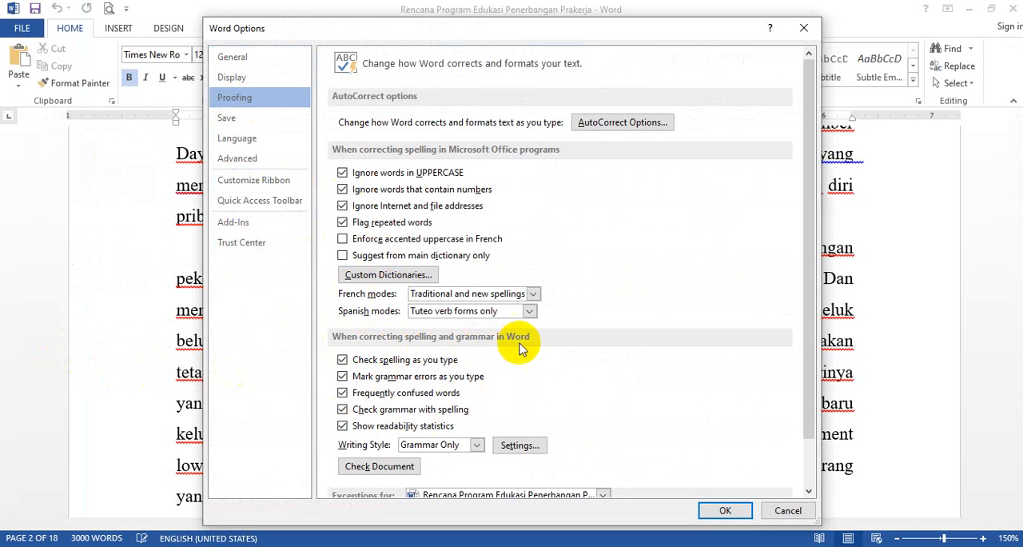
{"action": "left_click", "coordinate": [343, 361]}
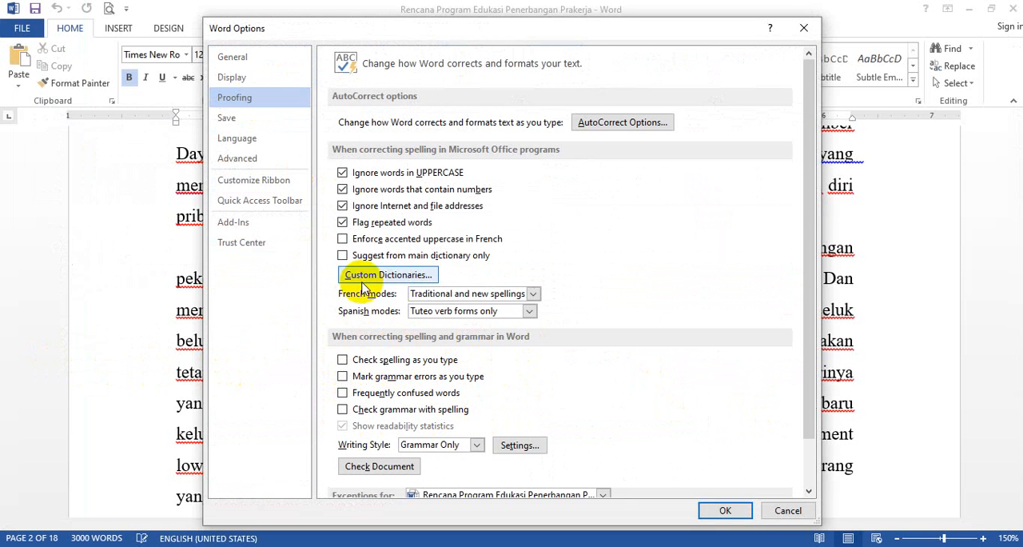
{"action": "left_click", "coordinate": [725, 510]}
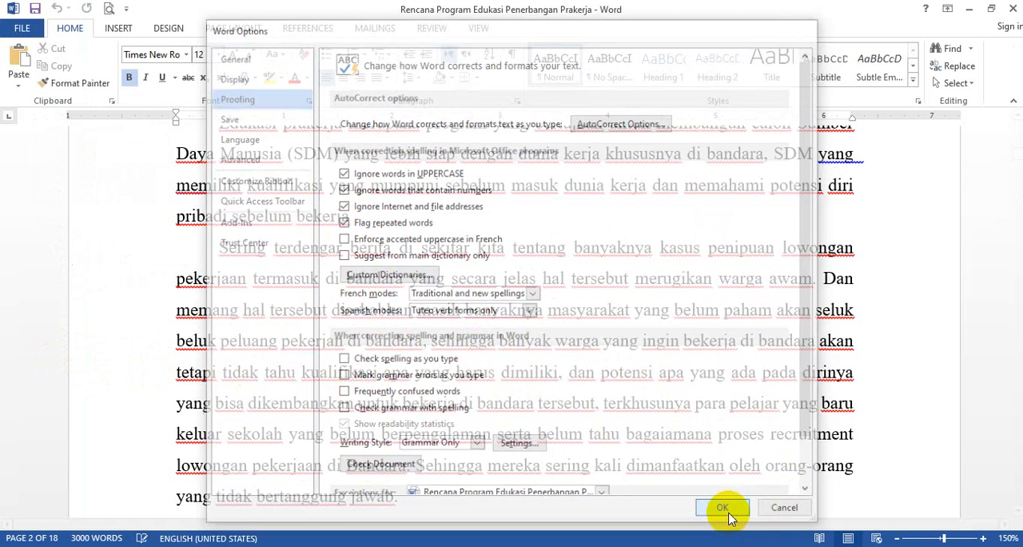
- Review the Latar Belakang and Tujuan sections to check whether the proofing underlines are gone
{"action": "scroll", "coordinate": [578, 381], "scroll_direction": "up", "scroll_amount": 2}
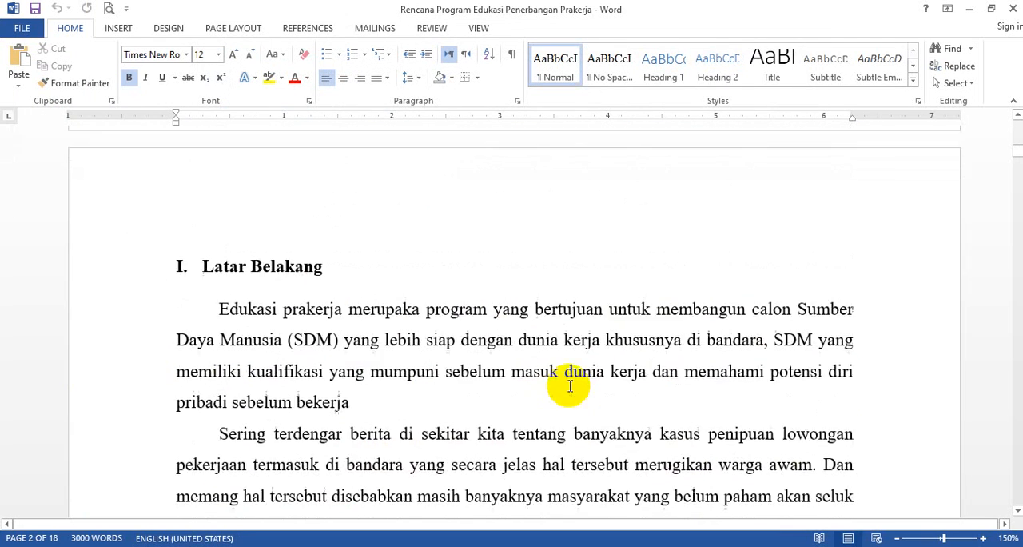
{"action": "scroll", "coordinate": [558, 400], "scroll_direction": "down", "scroll_amount": 1}
{"action": "scroll", "coordinate": [558, 400], "scroll_direction": "down", "scroll_amount": 2}
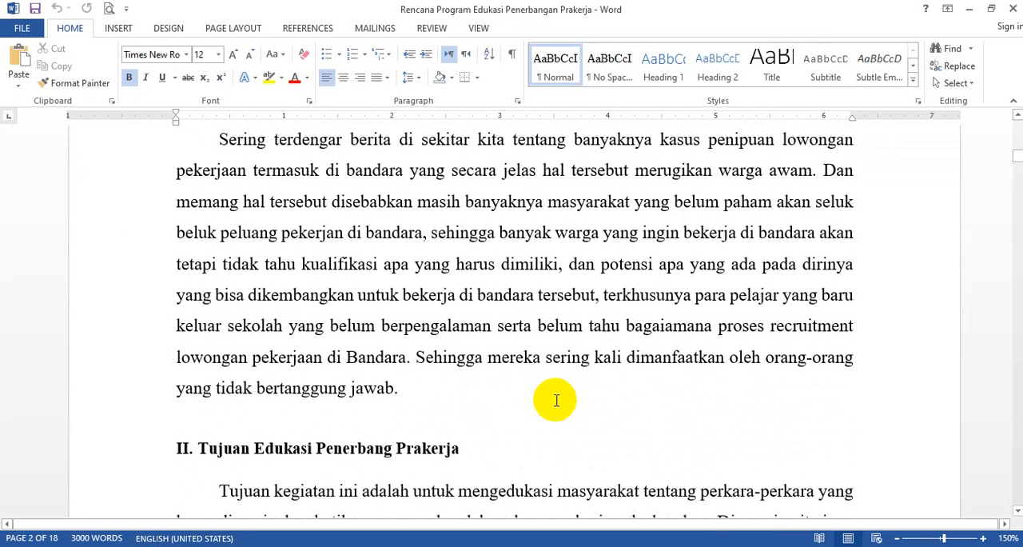
{"action": "scroll", "coordinate": [542, 413], "scroll_direction": "down", "scroll_amount": 1}
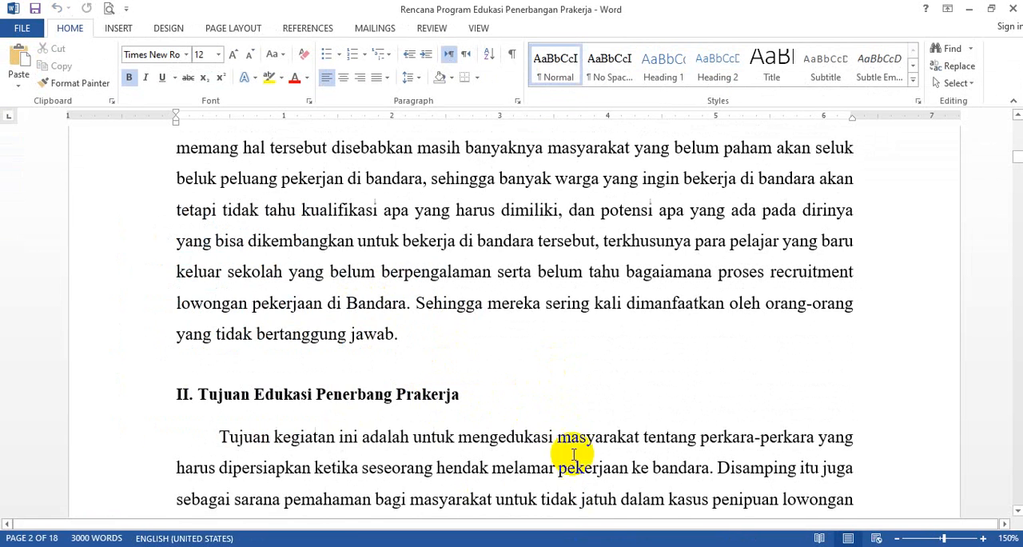
{"action": "scroll", "coordinate": [448, 375], "scroll_direction": "up", "scroll_amount": 10}
{"action": "scroll", "coordinate": [378, 392], "scroll_direction": "down", "scroll_amount": 3}
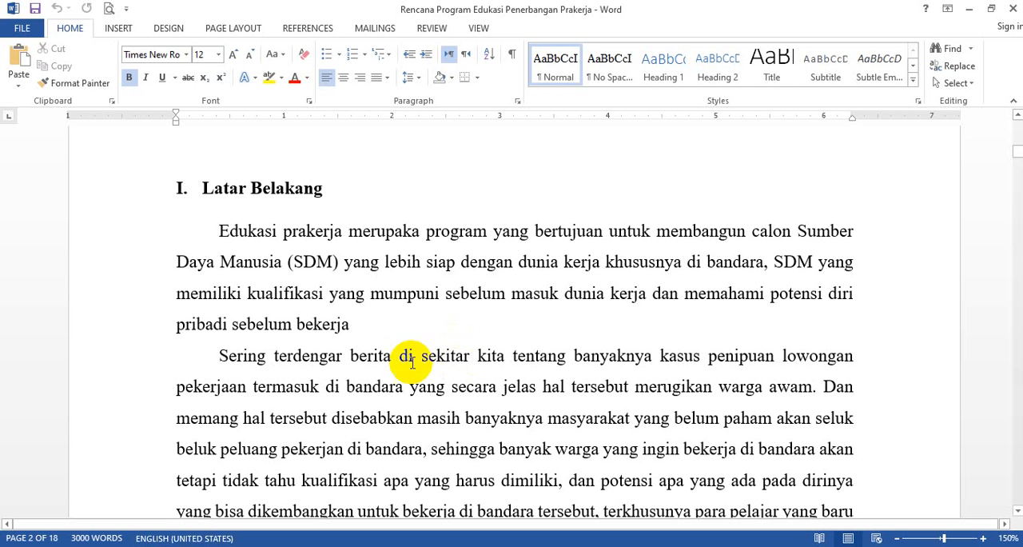
{"action": "left_click_drag", "start_coordinate": [366, 389], "coordinate": [444, 391]}
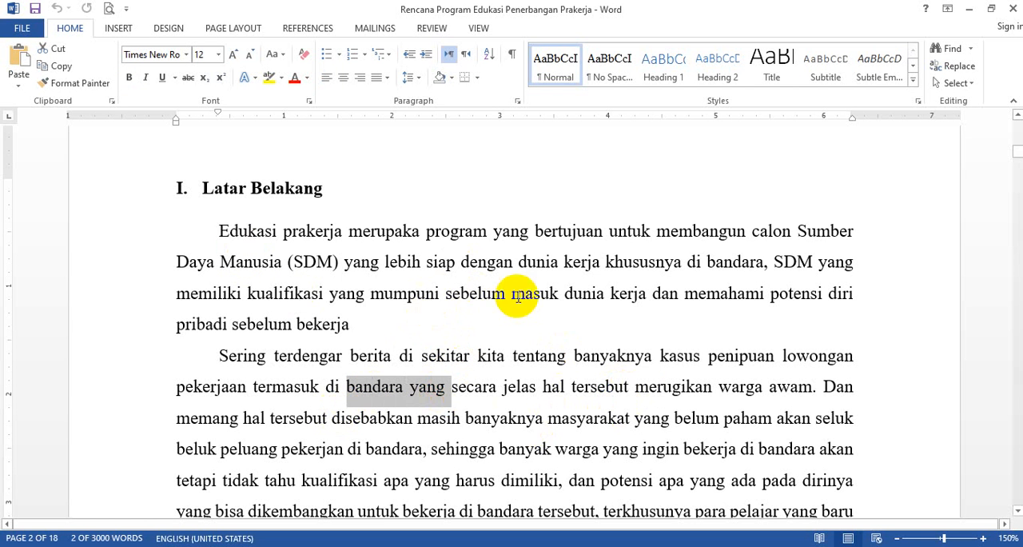
{"action": "scroll", "coordinate": [527, 389], "scroll_direction": "down", "scroll_amount": 1}
{"action": "left_click", "coordinate": [516, 394]}
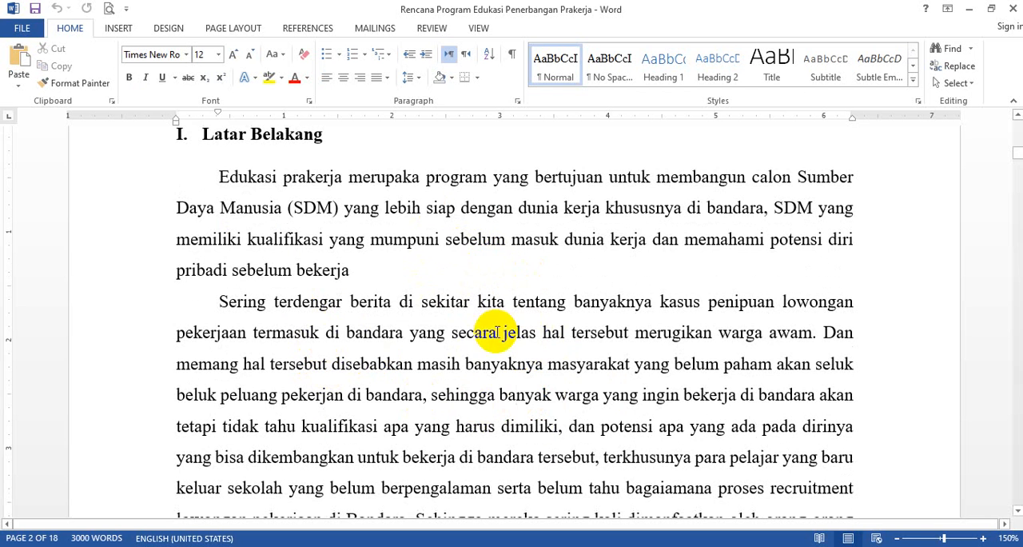
{"action": "scroll", "coordinate": [296, 345], "scroll_direction": "down", "scroll_amount": 2}
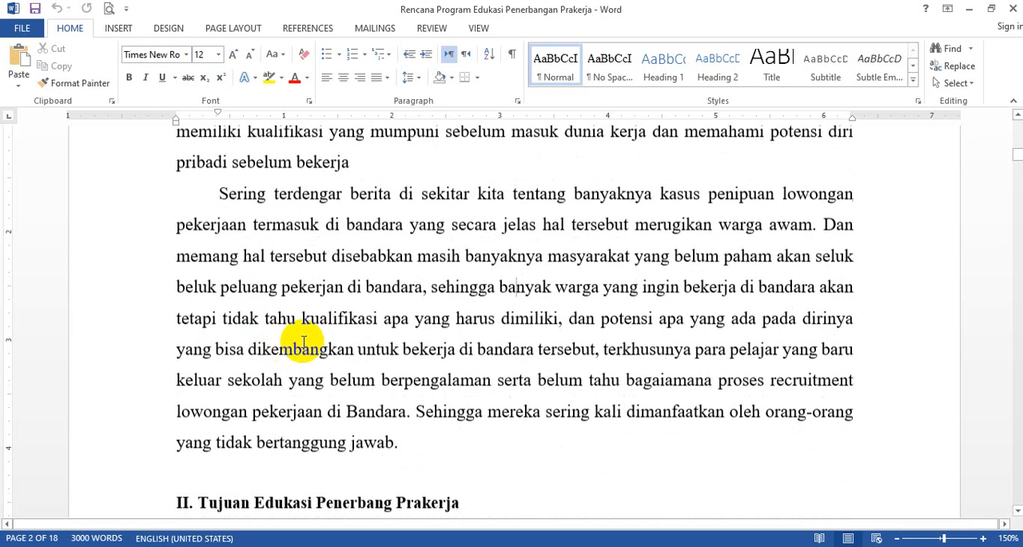
- Set the default format for saving files to Word 97-2003 Document (*.doc) in the save options
{"action": "left_click", "coordinate": [24, 29]}
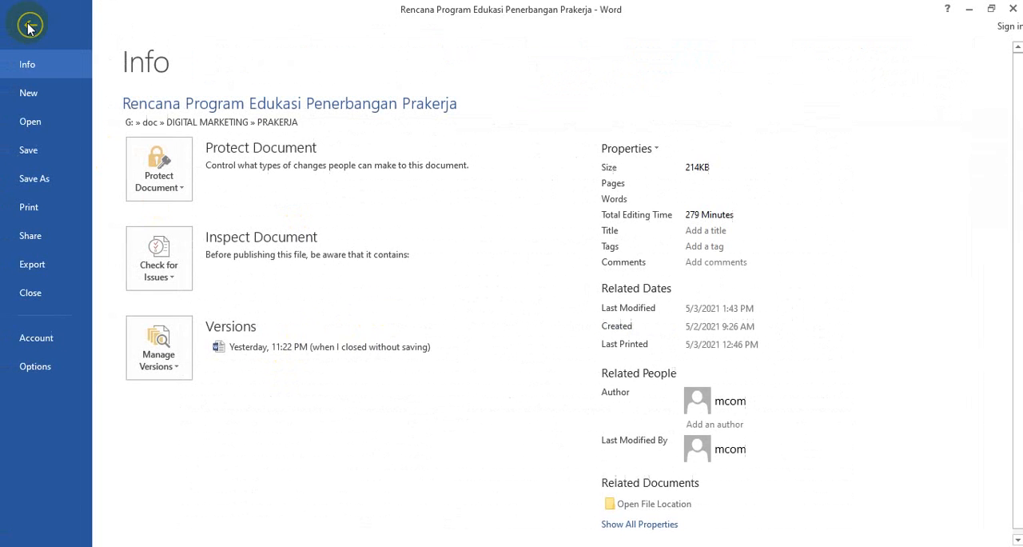
{"action": "left_click", "coordinate": [42, 373]}
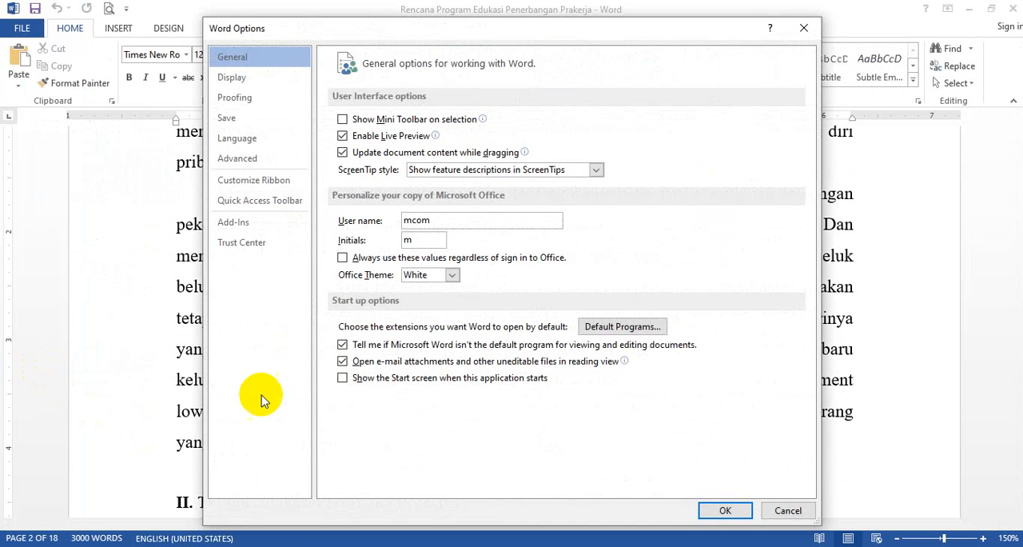
{"action": "left_click", "coordinate": [237, 120]}
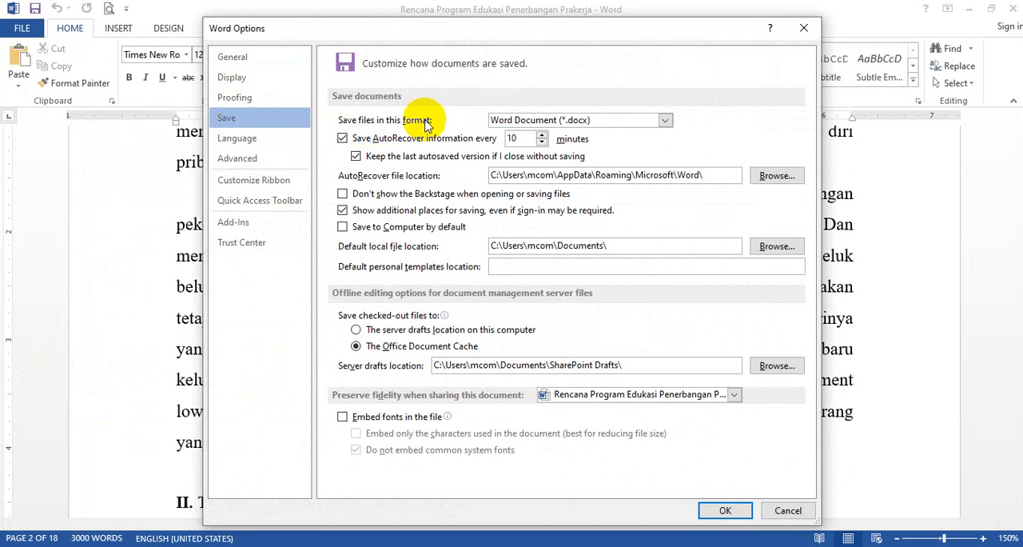
{"action": "left_click", "coordinate": [665, 120]}
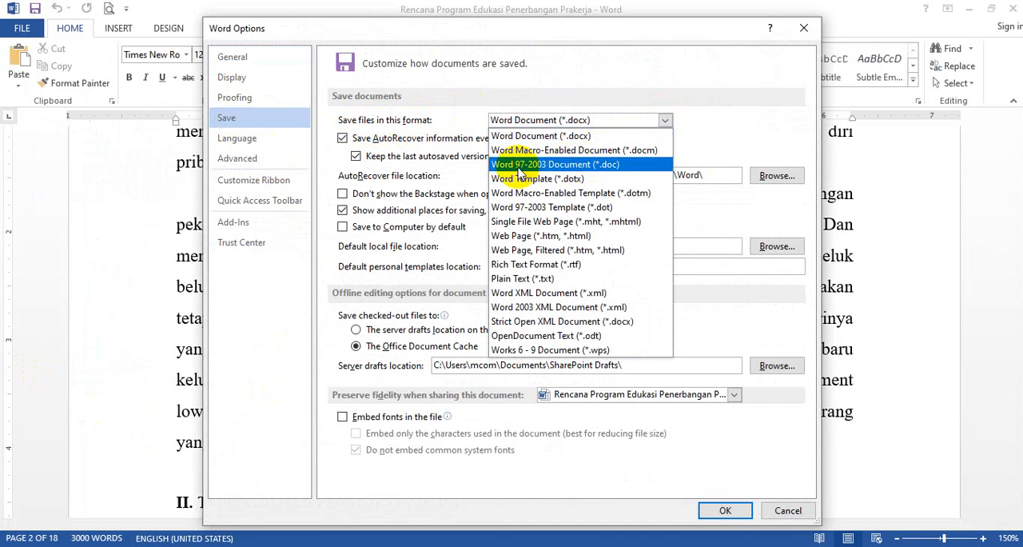
{"action": "left_click", "coordinate": [565, 164]}
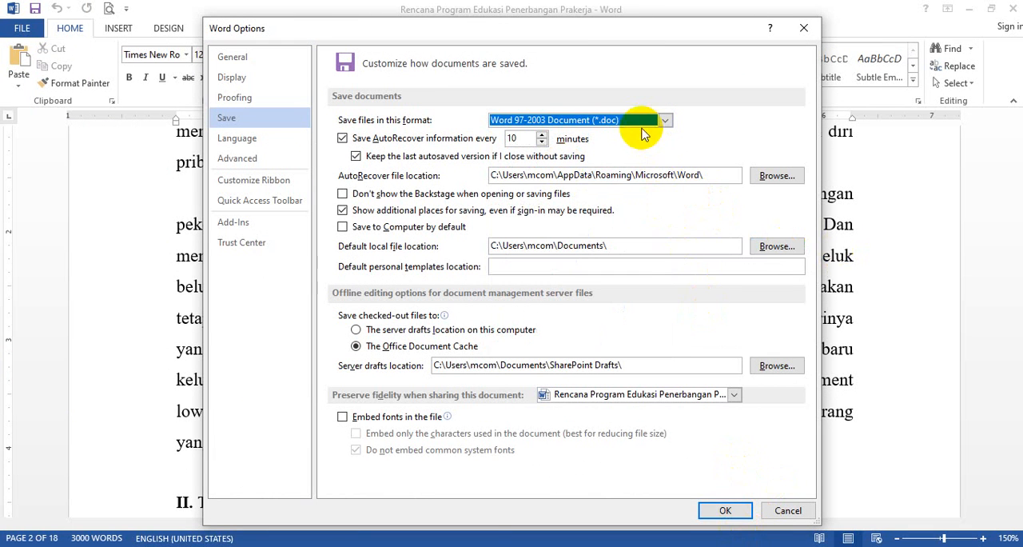
{"action": "left_click", "coordinate": [666, 120]}
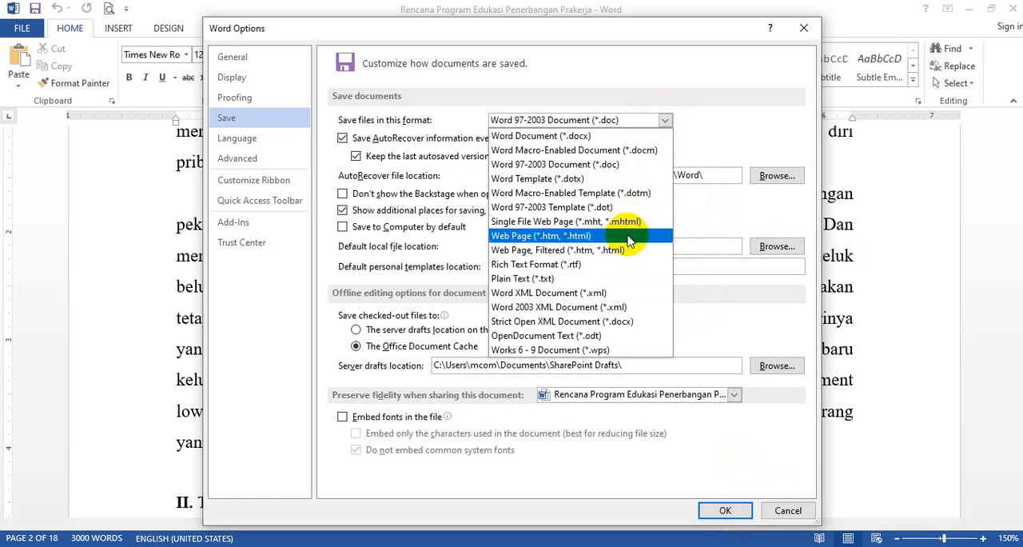
{"action": "left_click", "coordinate": [581, 272]}
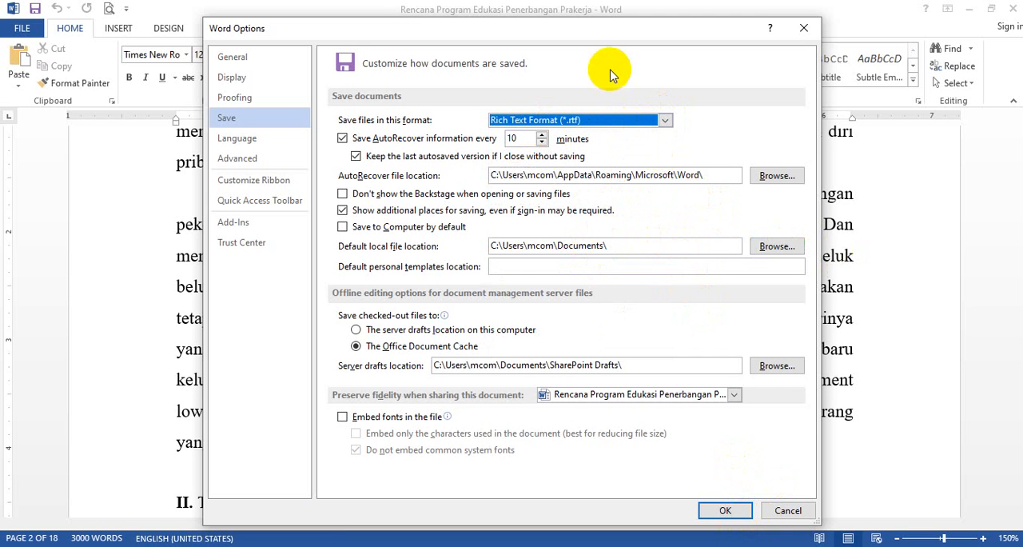
{"action": "left_click", "coordinate": [665, 120]}
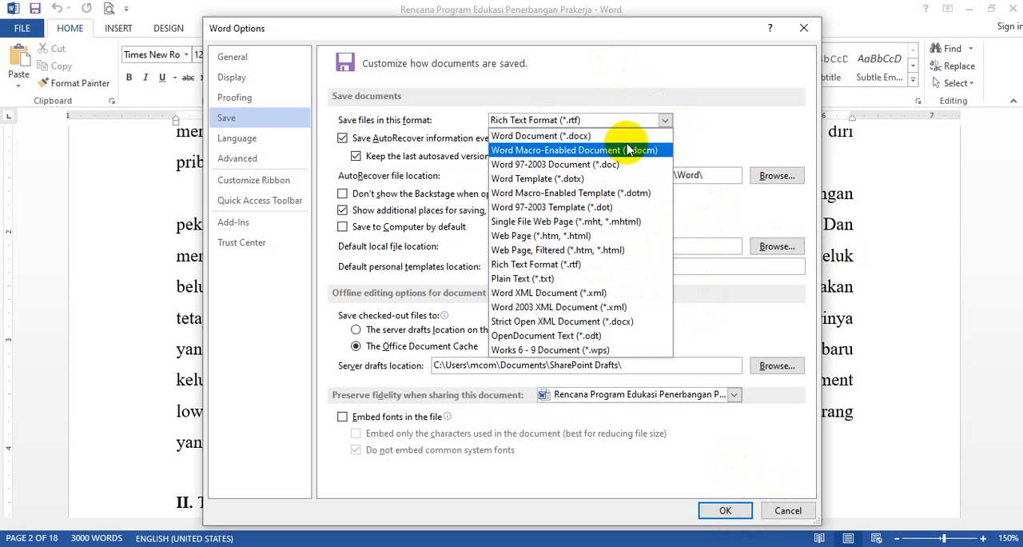
{"action": "left_click", "coordinate": [547, 166]}
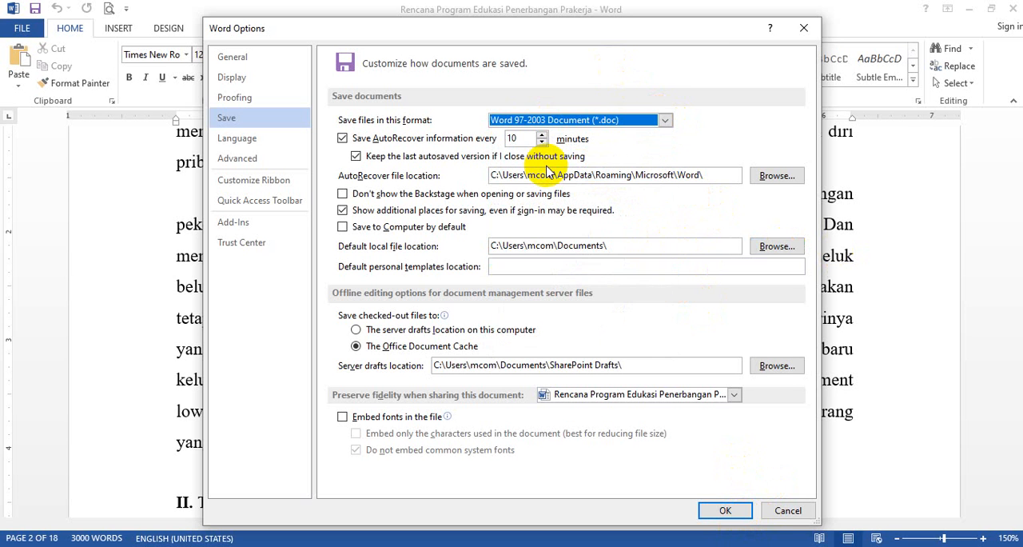
{"action": "left_click", "coordinate": [725, 511]}
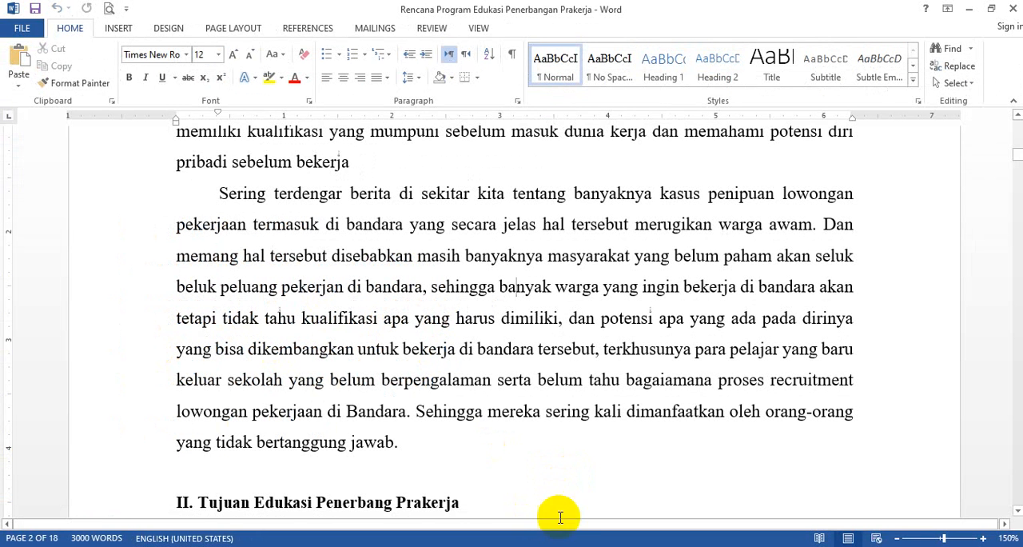
- Insert the picture 16034-pelukis-cilik after the first letter of "disebabkan" in the second Latar Belakang paragraph
{"action": "left_click", "coordinate": [340, 256]}
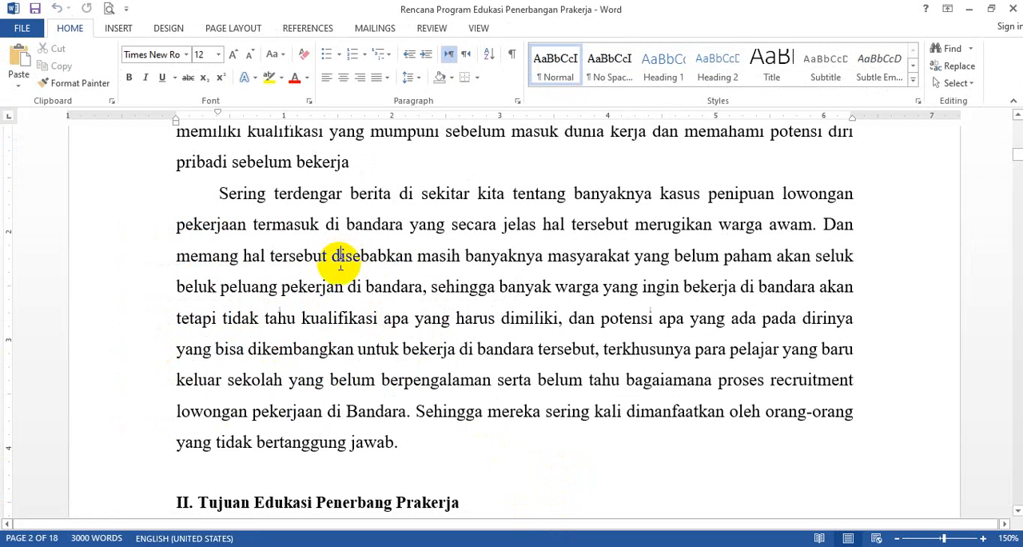
{"action": "left_click", "coordinate": [118, 28]}
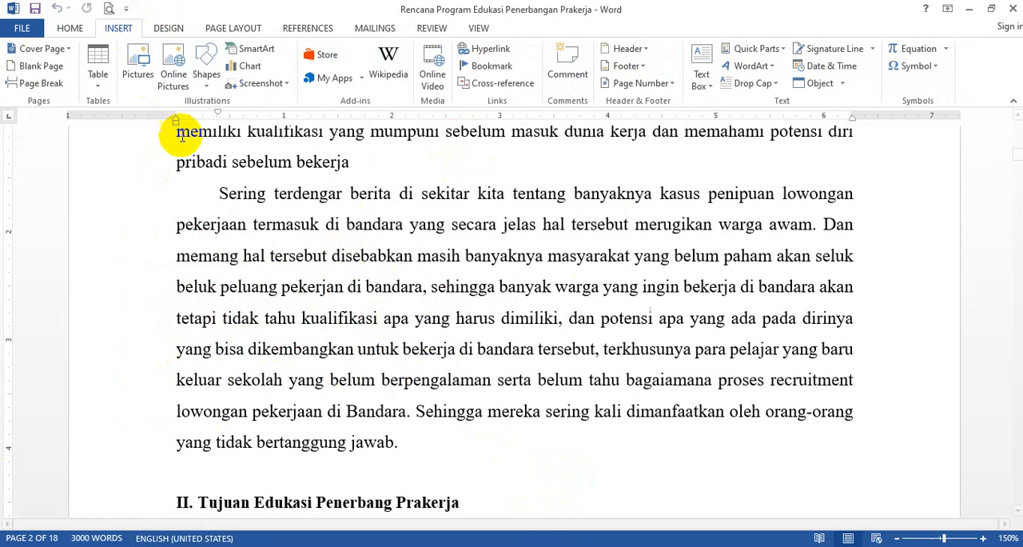
{"action": "left_click", "coordinate": [138, 76]}
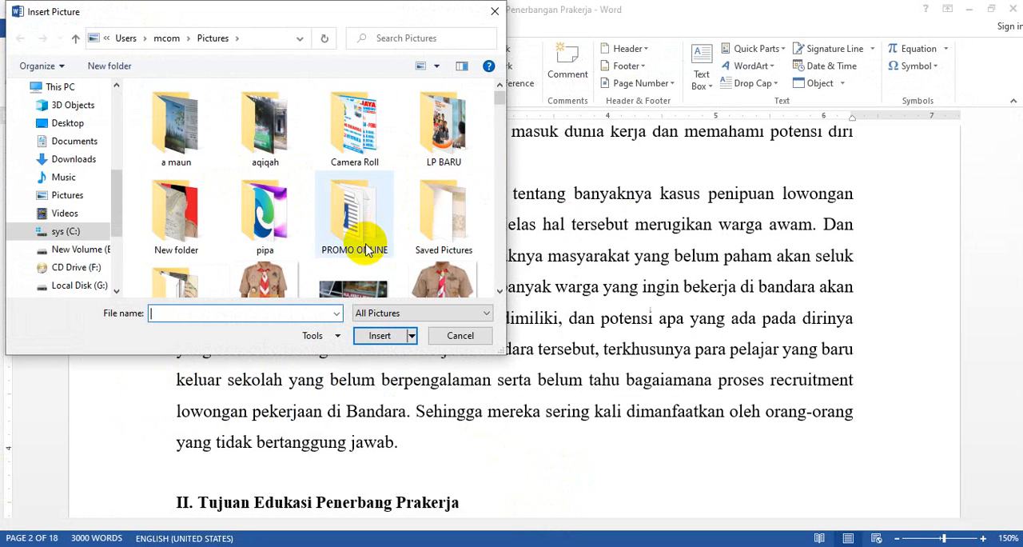
{"action": "scroll", "coordinate": [352, 239], "scroll_direction": "down", "scroll_amount": 5}
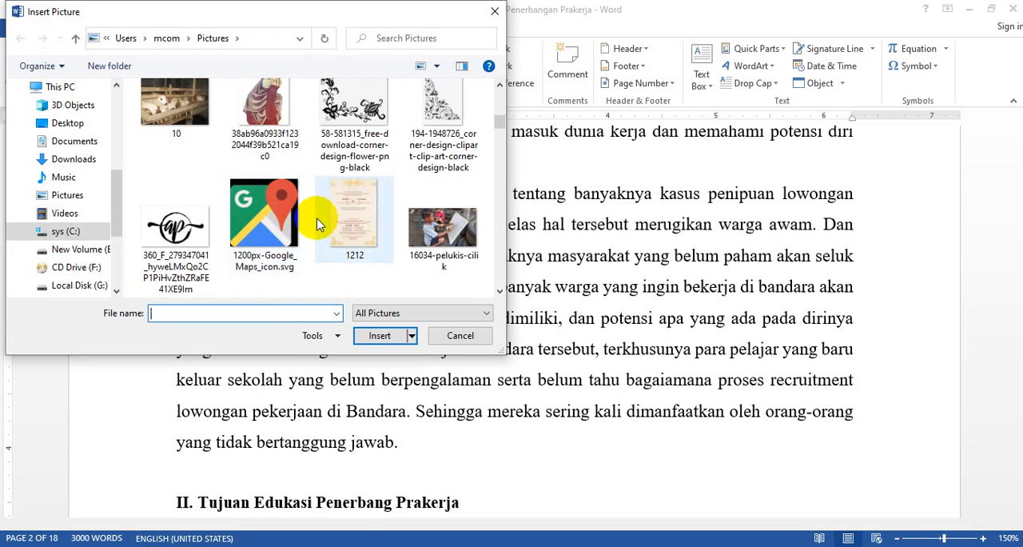
{"action": "scroll", "coordinate": [318, 224], "scroll_direction": "up", "scroll_amount": 1}
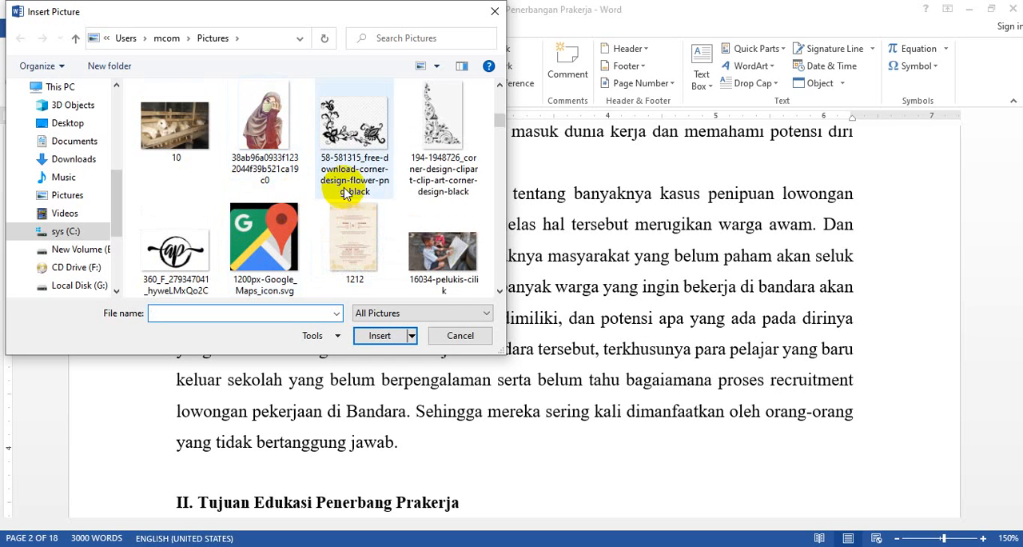
{"action": "scroll", "coordinate": [352, 196], "scroll_direction": "up", "scroll_amount": 3}
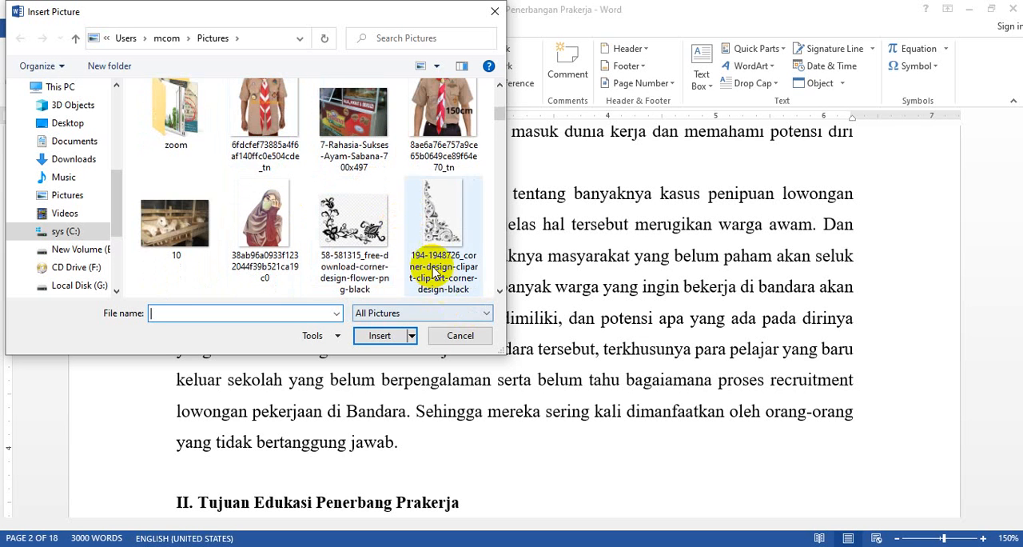
{"action": "scroll", "coordinate": [432, 272], "scroll_direction": "down", "scroll_amount": 3}
{"action": "left_click", "coordinate": [445, 115]}
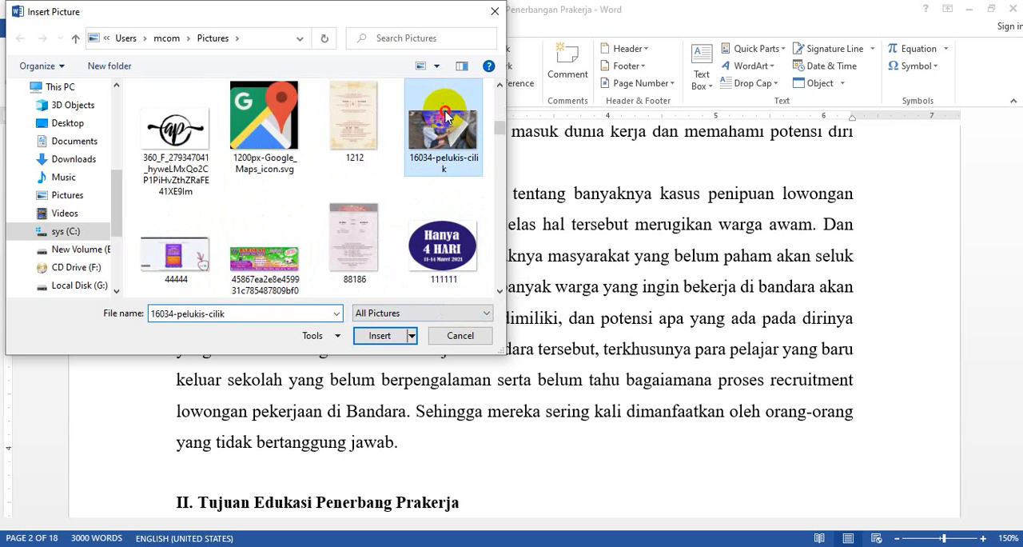
{"action": "double_click", "coordinate": [445, 115]}
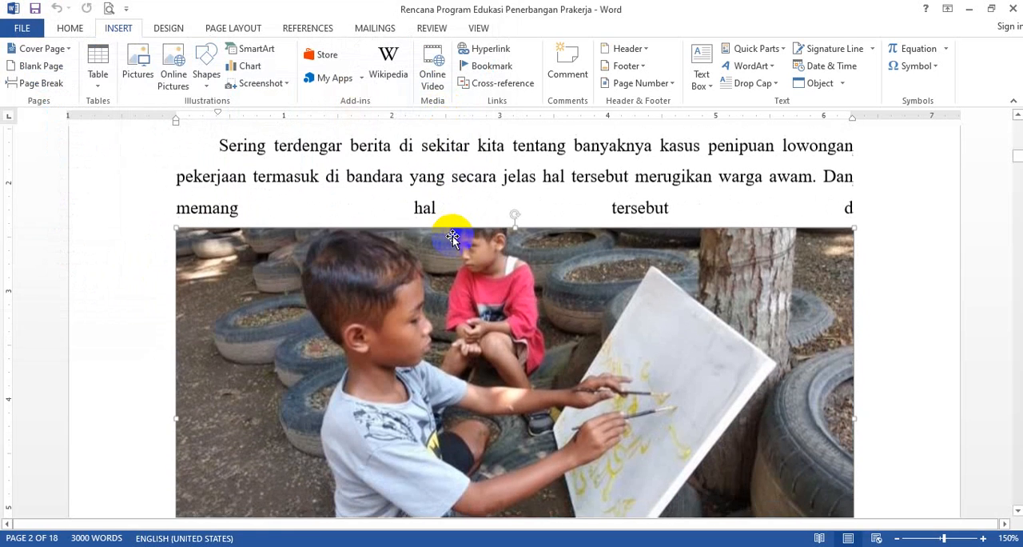
- Try to move the inserted in-line picture freely around the page
{"action": "scroll", "coordinate": [508, 340], "scroll_direction": "down", "scroll_amount": 3}
{"action": "left_click_drag", "start_coordinate": [508, 254], "coordinate": [496, 279]}
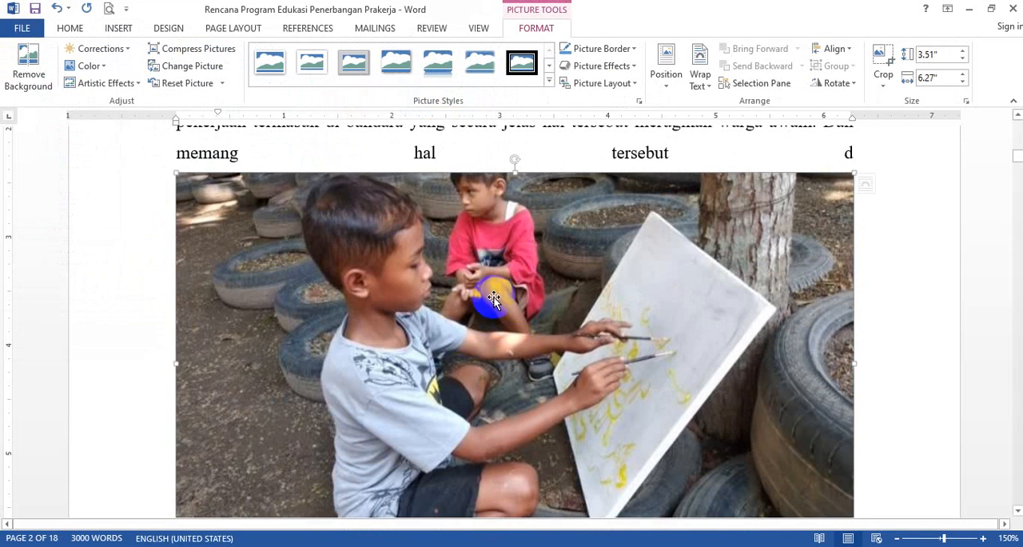
{"action": "scroll", "coordinate": [495, 304], "scroll_direction": "up", "scroll_amount": 3}
{"action": "scroll", "coordinate": [490, 348], "scroll_direction": "down", "scroll_amount": 3}
{"action": "left_click_drag", "start_coordinate": [559, 194], "coordinate": [599, 217]}
{"action": "left_click_drag", "start_coordinate": [583, 280], "coordinate": [590, 272]}
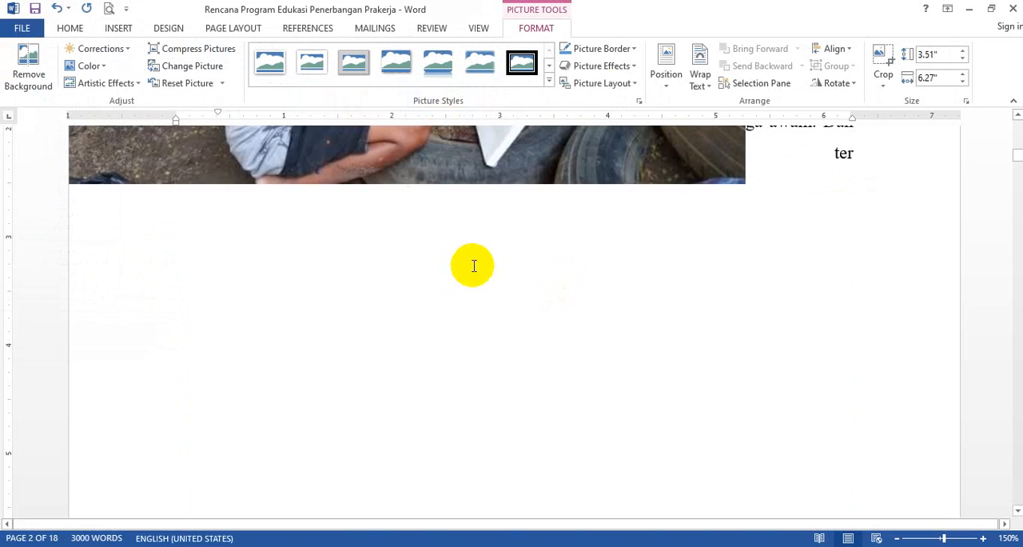
{"action": "left_click", "coordinate": [473, 265]}
{"action": "scroll", "coordinate": [514, 224], "scroll_direction": "up", "scroll_amount": 5}
{"action": "scroll", "coordinate": [508, 292], "scroll_direction": "down", "scroll_amount": 5}
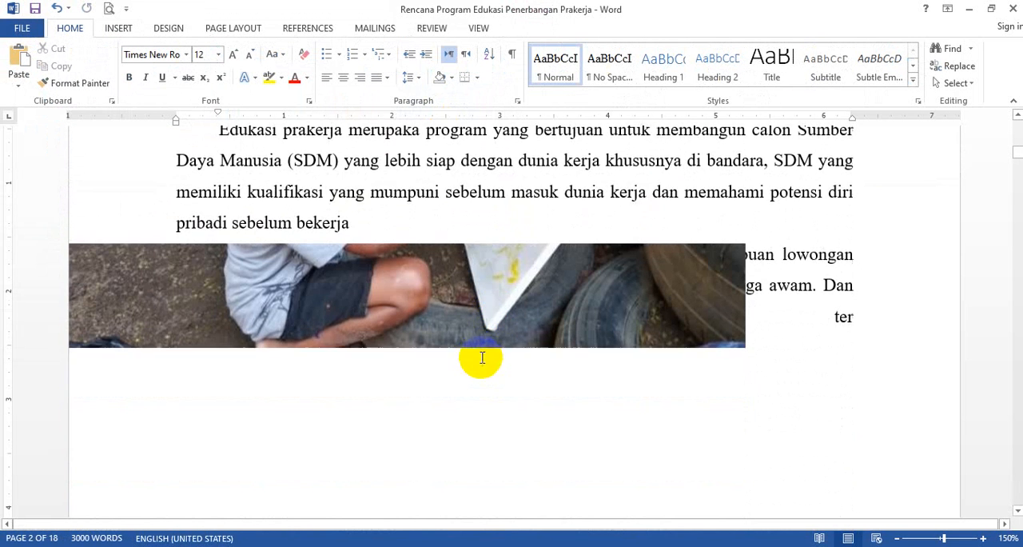
{"action": "scroll", "coordinate": [534, 249], "scroll_direction": "up", "scroll_amount": 5}
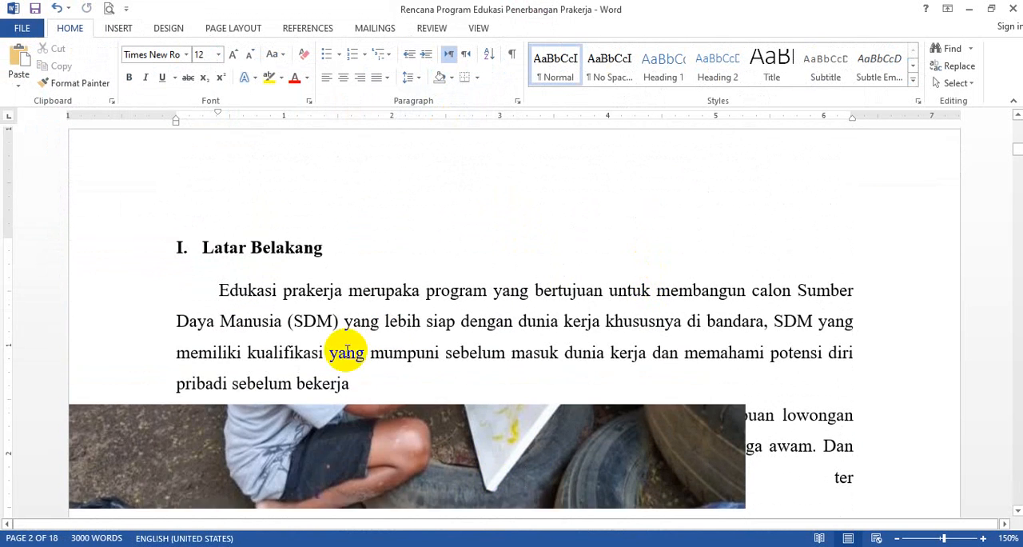
- Undo the last picture move and delete the picture from the Latar Belakang paragraph
{"action": "left_click", "coordinate": [56, 8]}
{"action": "left_click", "coordinate": [552, 361]}
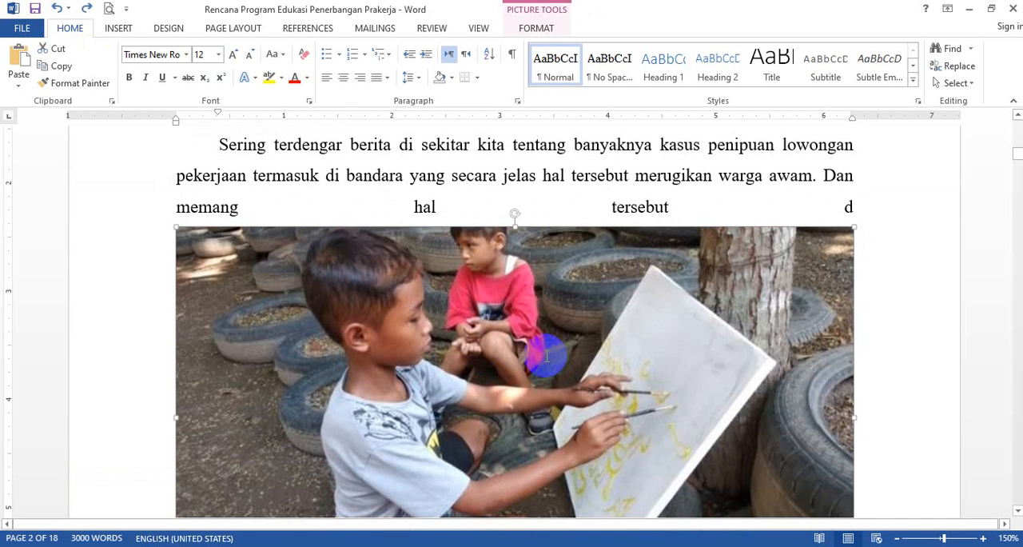
{"action": "key", "text": "Delete"}
{"action": "scroll", "coordinate": [79, 189], "scroll_direction": "up", "scroll_amount": 4}
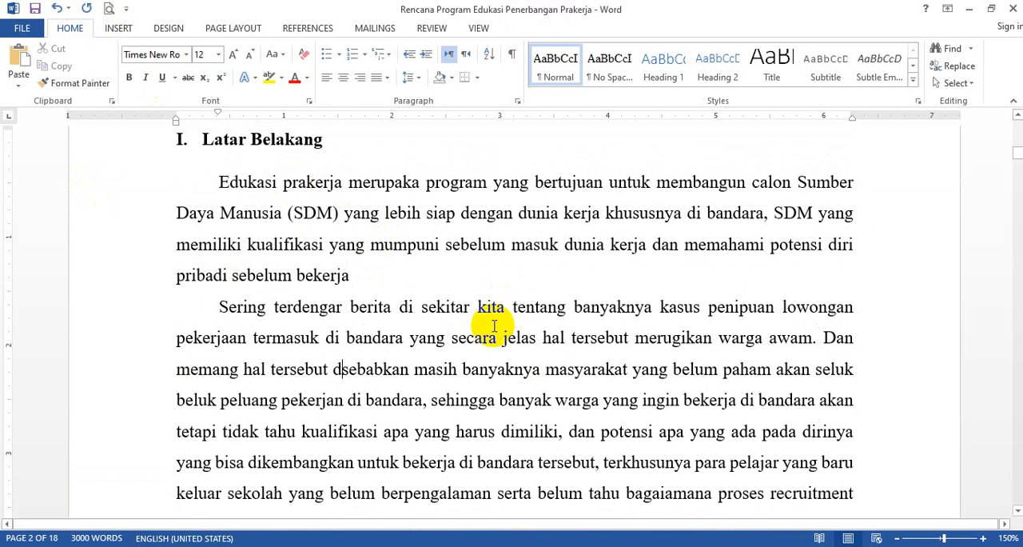
- Insert the picture 16034-pelukis-cilik again at the cursor in the Latar Belakang paragraph
{"action": "scroll", "coordinate": [482, 389], "scroll_direction": "down", "scroll_amount": 7}
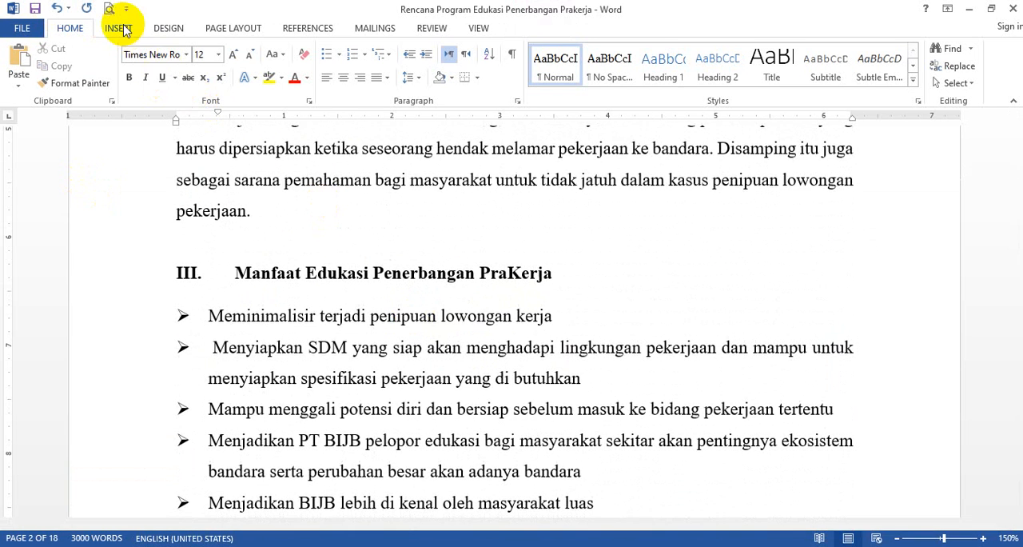
{"action": "left_click", "coordinate": [118, 28]}
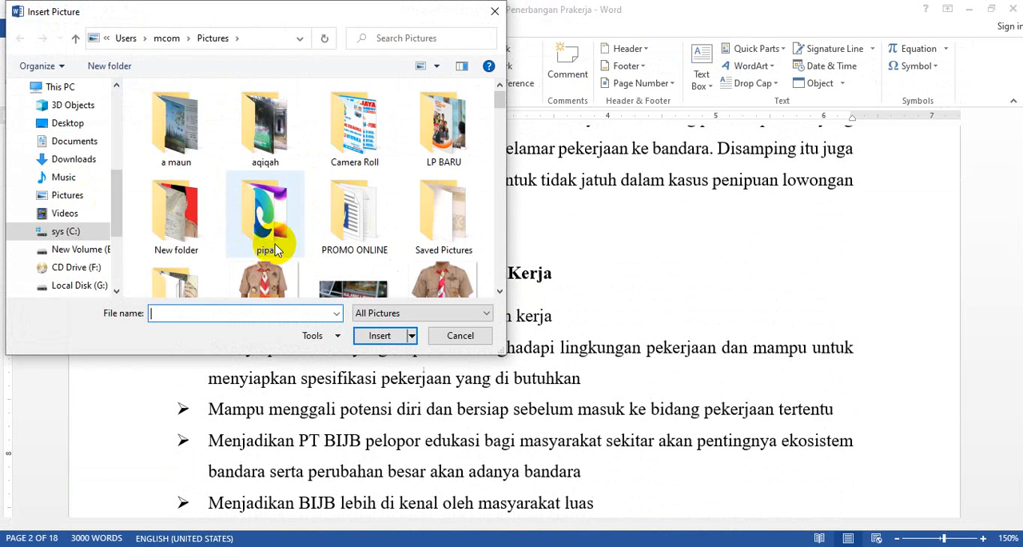
{"action": "scroll", "coordinate": [319, 284], "scroll_direction": "down", "scroll_amount": 5}
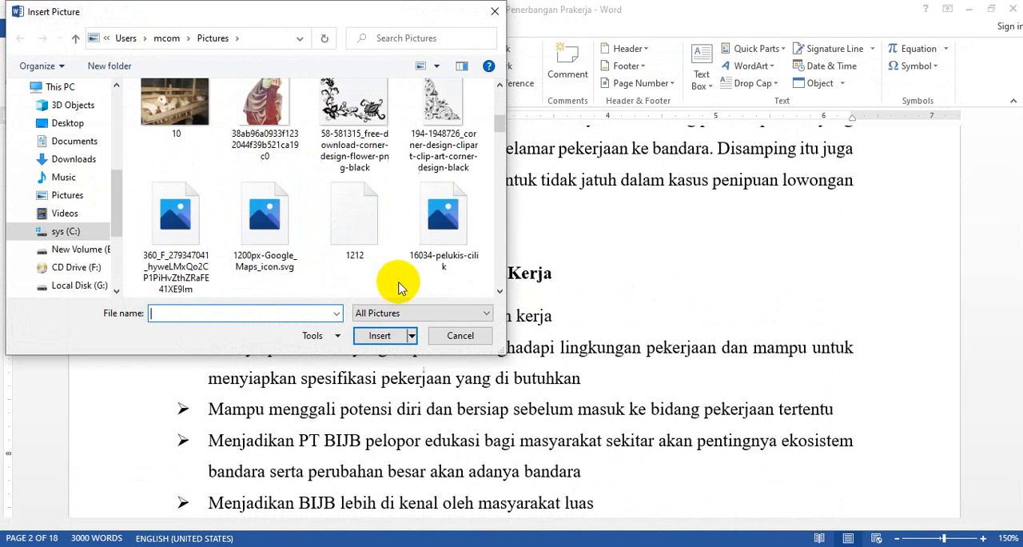
{"action": "left_click", "coordinate": [452, 236]}
{"action": "double_click", "coordinate": [452, 237]}
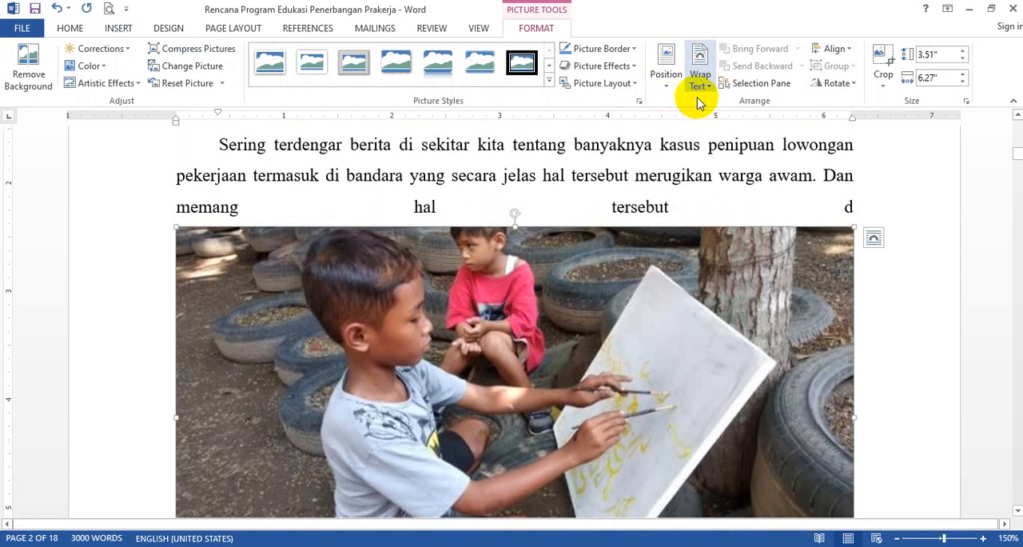
- Set the picture's text wrapping to In Front of Text and move the picture slightly up and to the left over the paragraph
{"action": "left_click", "coordinate": [710, 90]}
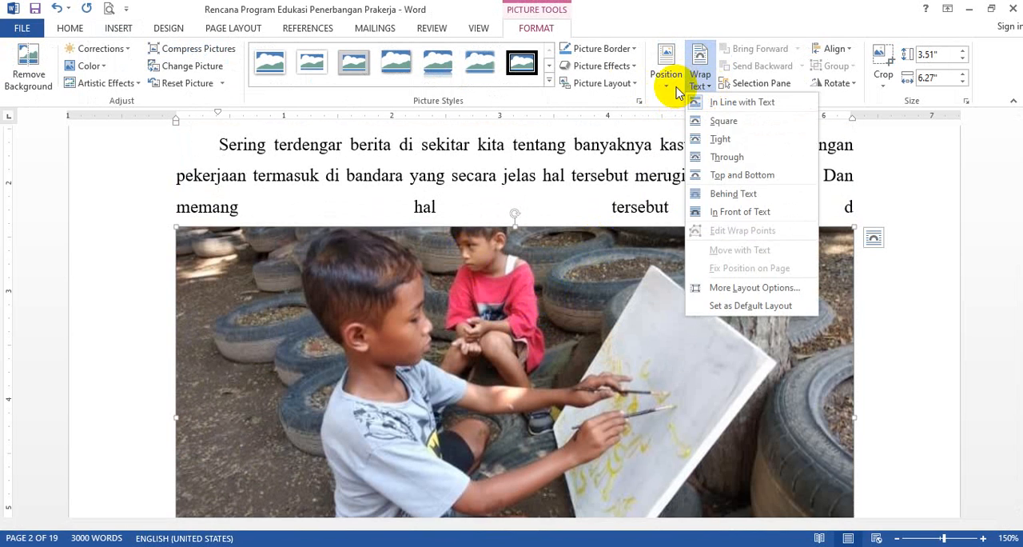
{"action": "left_click", "coordinate": [663, 83]}
{"action": "left_click", "coordinate": [668, 86]}
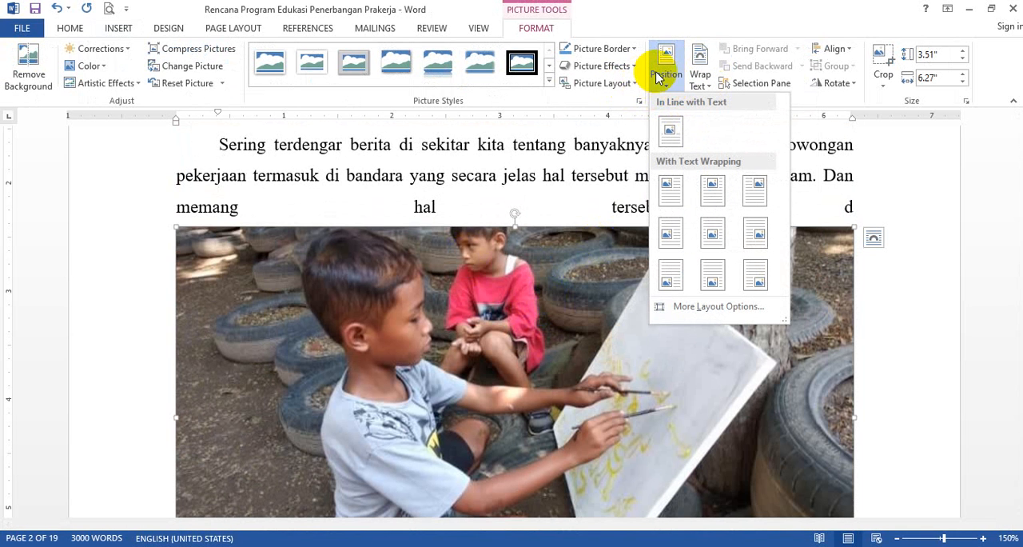
{"action": "left_click", "coordinate": [646, 86]}
{"action": "left_click", "coordinate": [636, 84]}
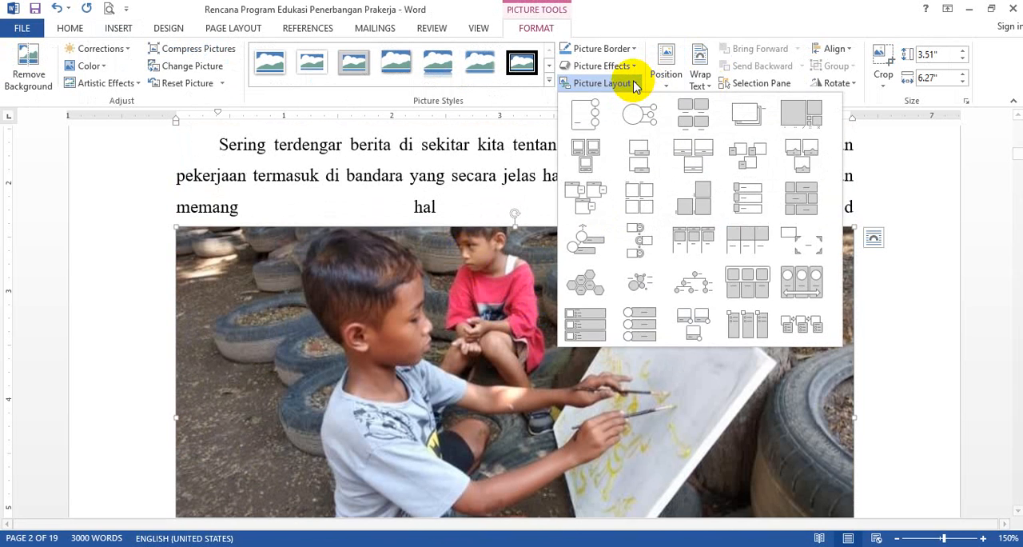
{"action": "left_click", "coordinate": [668, 83]}
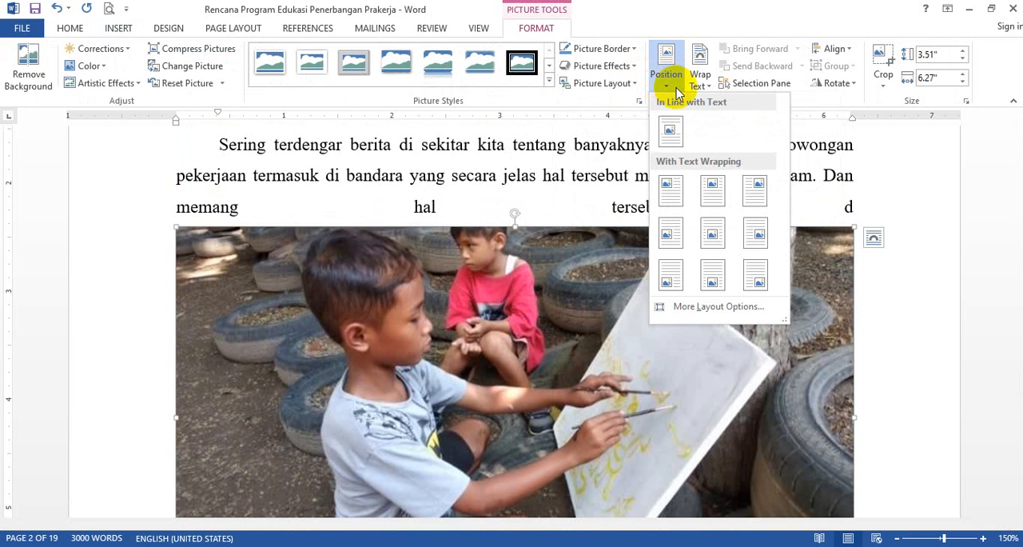
{"action": "left_click", "coordinate": [698, 84]}
{"action": "left_click", "coordinate": [698, 84]}
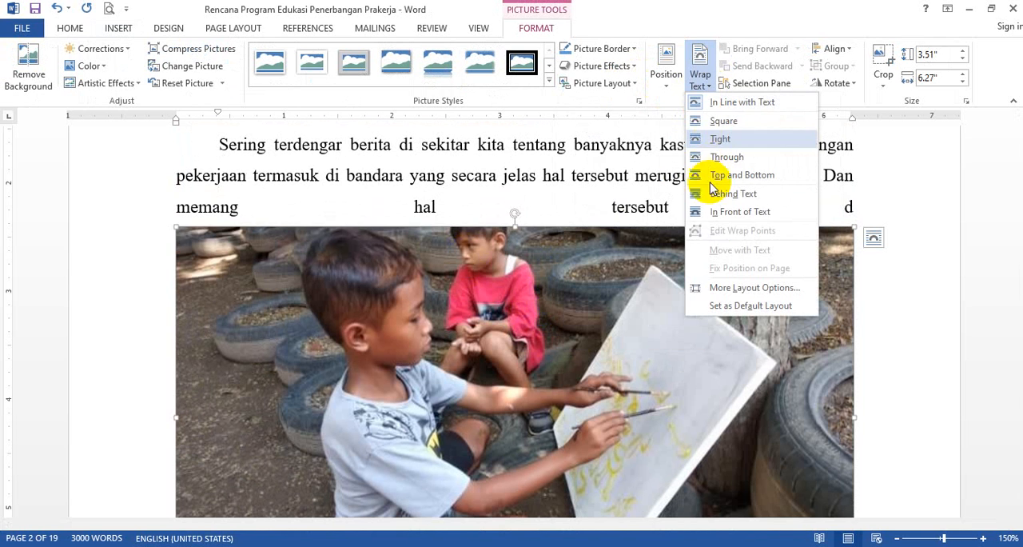
{"action": "left_click", "coordinate": [726, 211]}
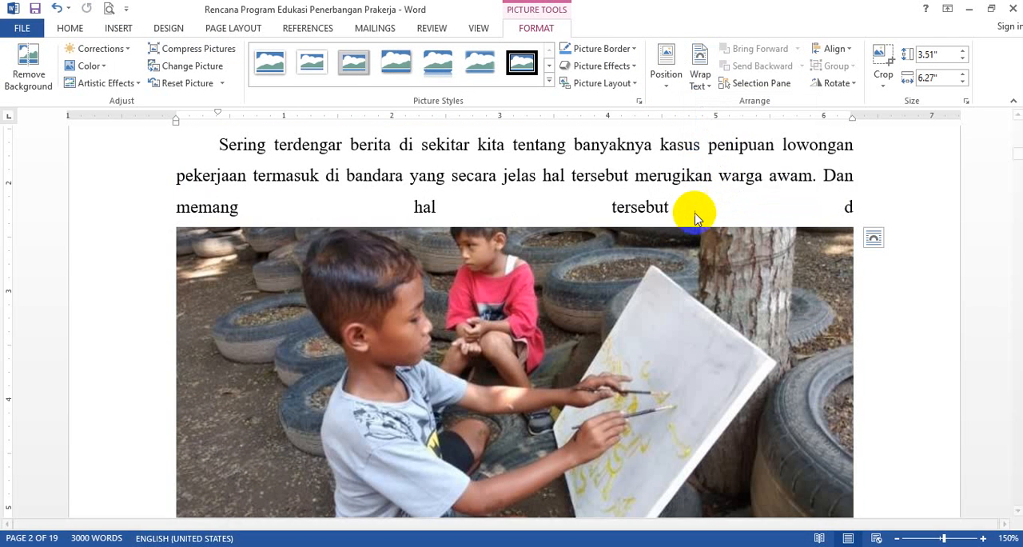
{"action": "left_click_drag", "start_coordinate": [598, 319], "coordinate": [577, 292]}
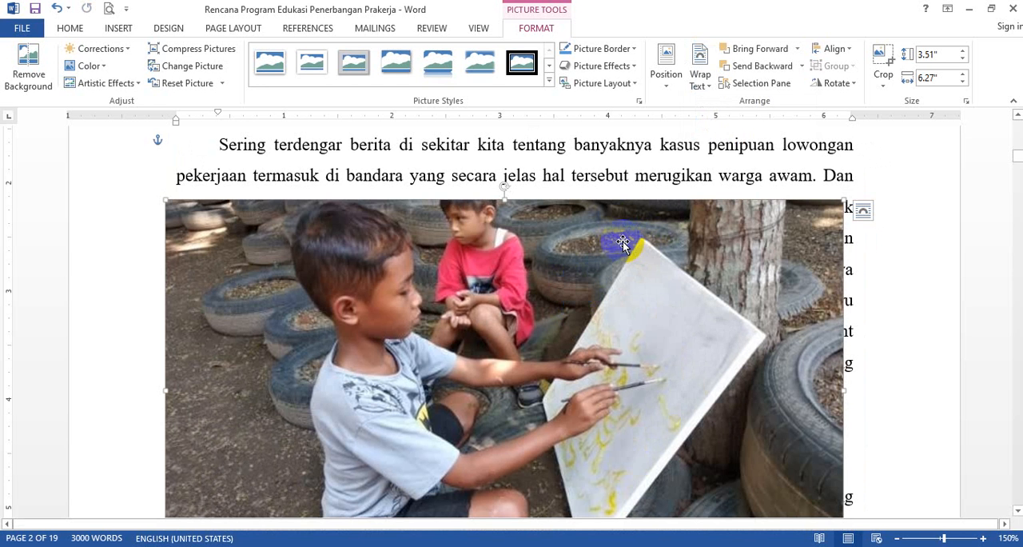
- Delete the picture from the Latar Belakang section
{"action": "key", "text": "Delete"}
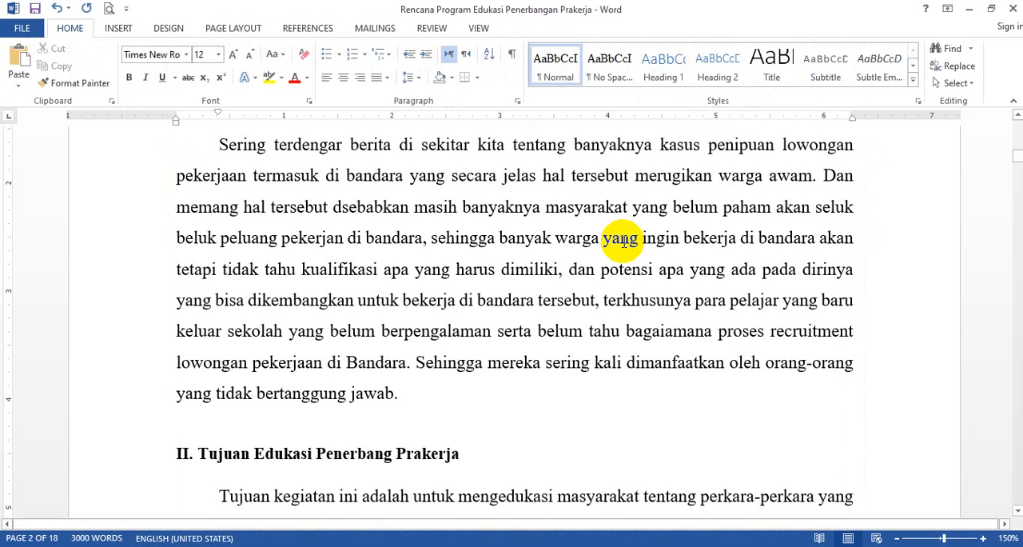
{"action": "scroll", "coordinate": [424, 343], "scroll_direction": "up", "scroll_amount": 2}
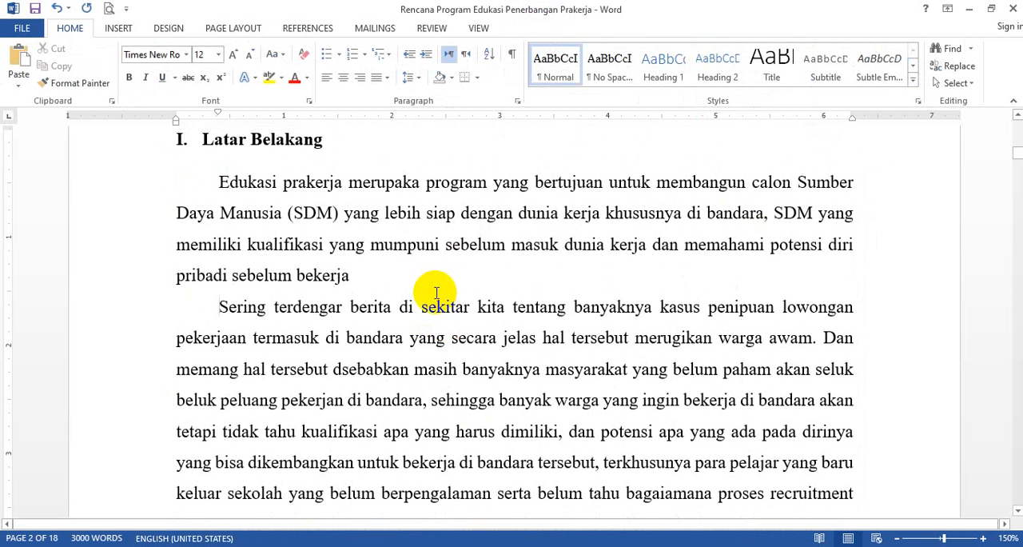
{"action": "scroll", "coordinate": [415, 284], "scroll_direction": "up", "scroll_amount": 2}
{"action": "scroll", "coordinate": [360, 271], "scroll_direction": "down", "scroll_amount": 2}
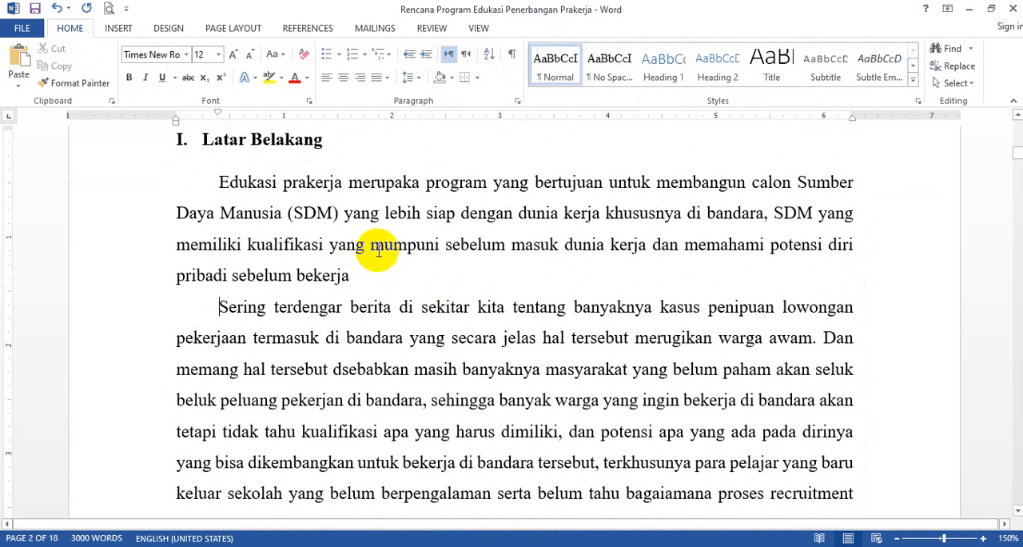
- Set the default for inserted or pasted pictures to In front of text in the advanced Word options
{"action": "left_click", "coordinate": [22, 28]}
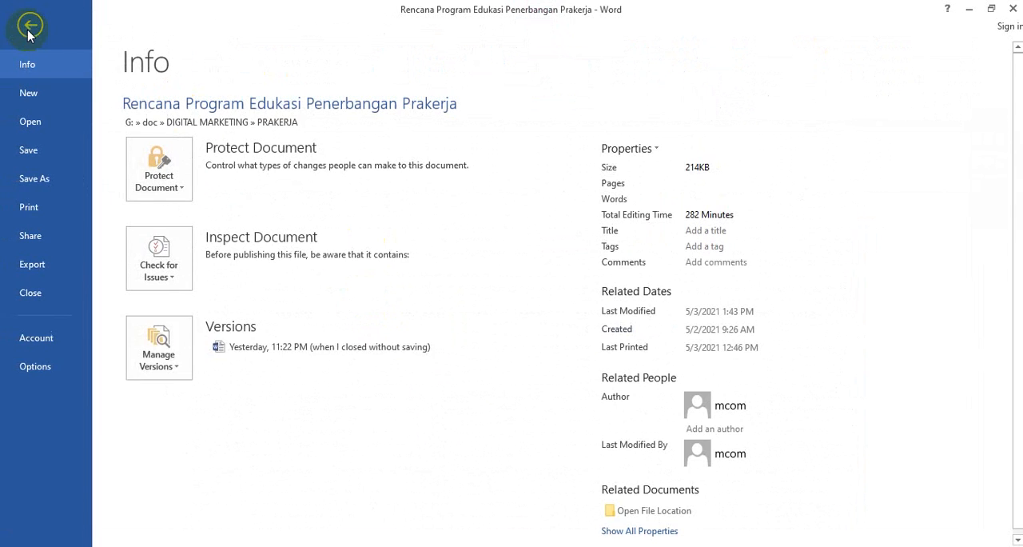
{"action": "left_click", "coordinate": [36, 369]}
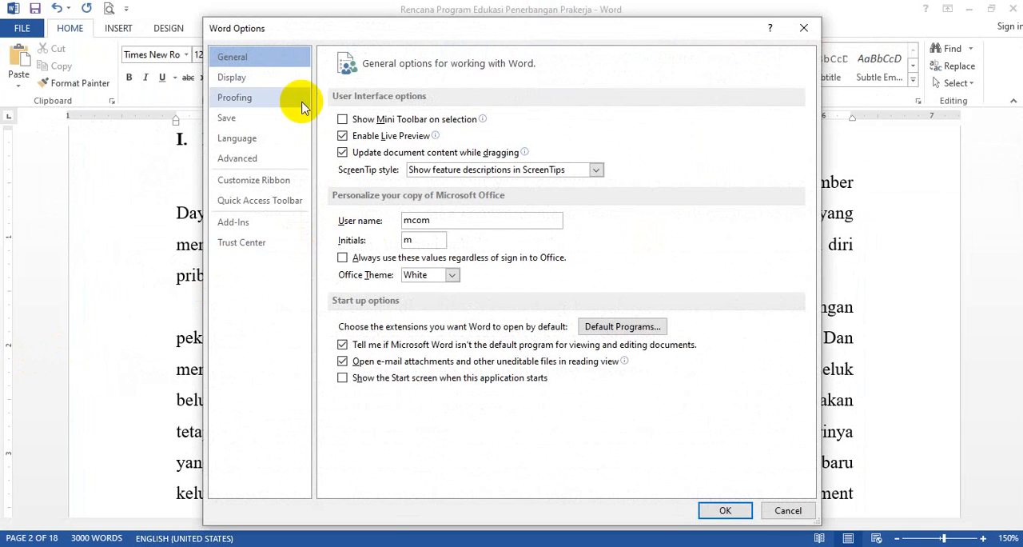
{"action": "left_click", "coordinate": [254, 162]}
{"action": "scroll", "coordinate": [488, 291], "scroll_direction": "down", "scroll_amount": 5}
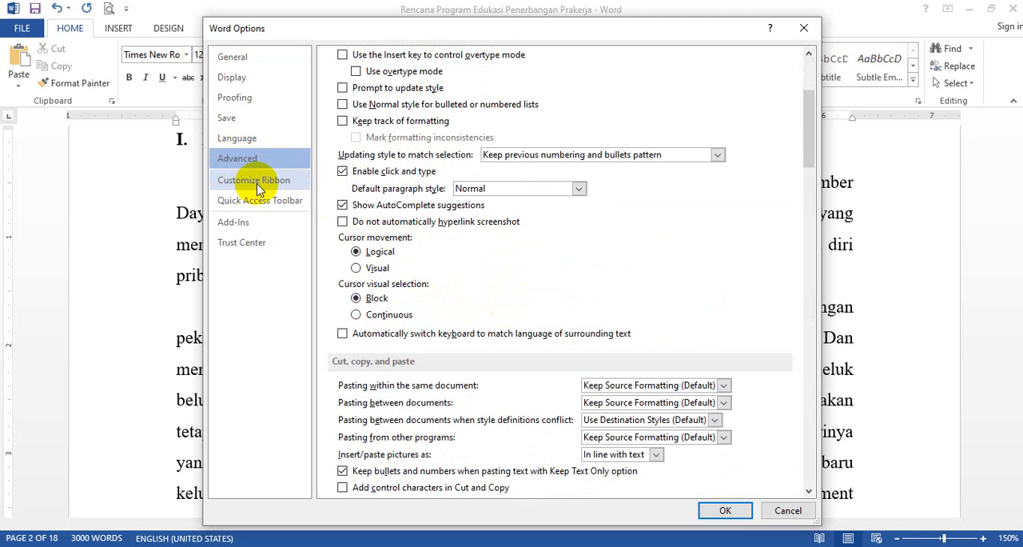
{"action": "scroll", "coordinate": [511, 329], "scroll_direction": "down", "scroll_amount": 3}
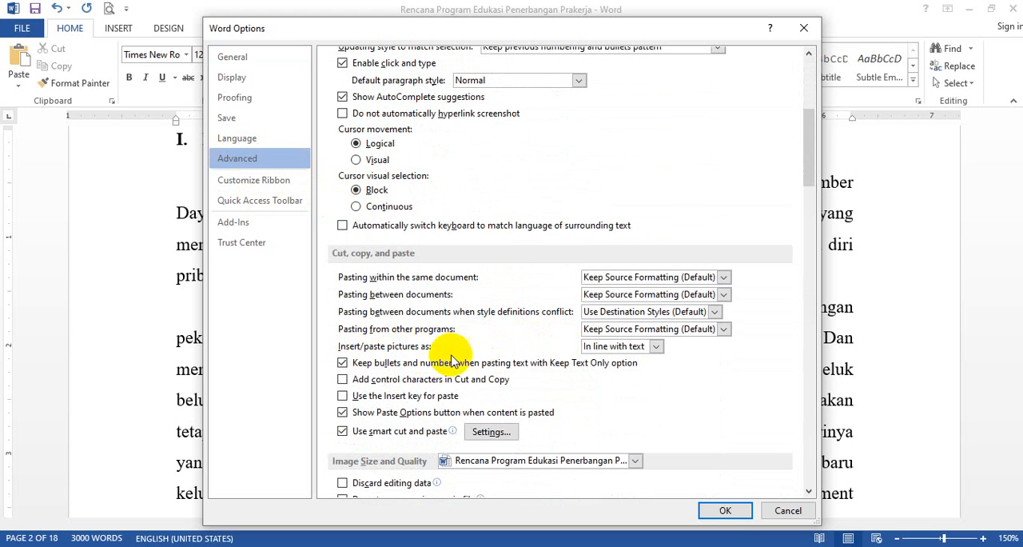
{"action": "left_click", "coordinate": [655, 347]}
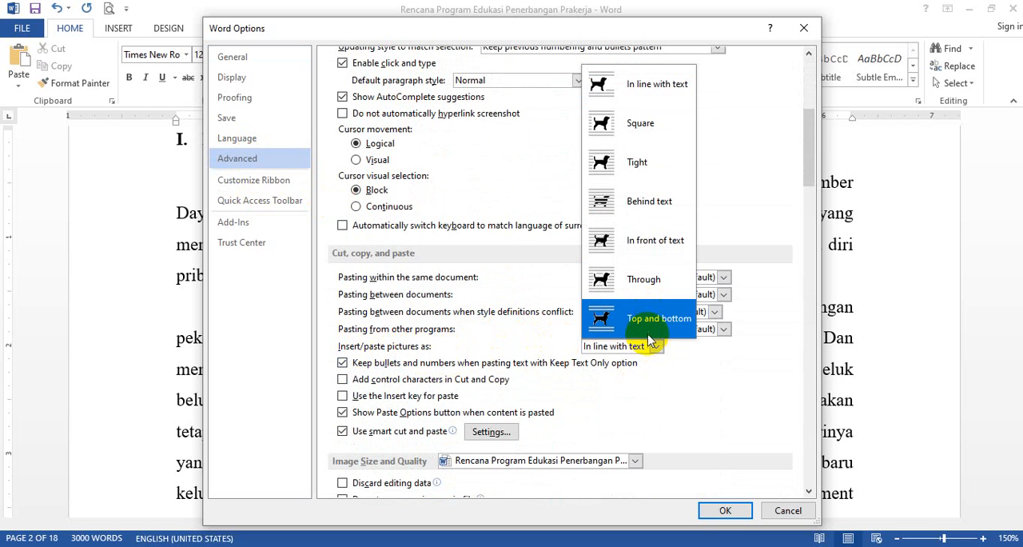
{"action": "left_click", "coordinate": [604, 241]}
{"action": "left_click", "coordinate": [723, 509]}
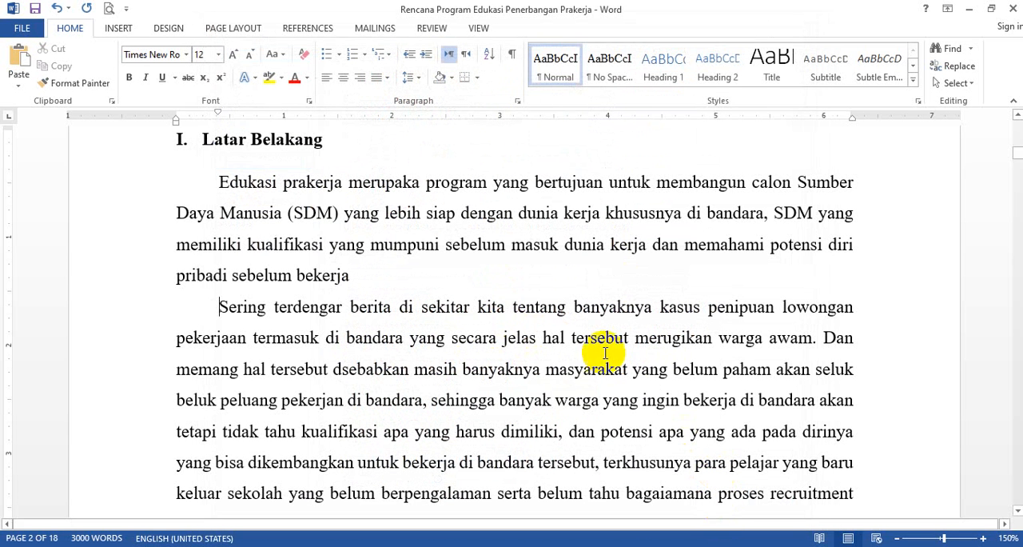
- Insert the picture 16034-pelukis-cilik at the start of the second Latar Belakang paragraph
{"action": "left_click", "coordinate": [120, 28]}
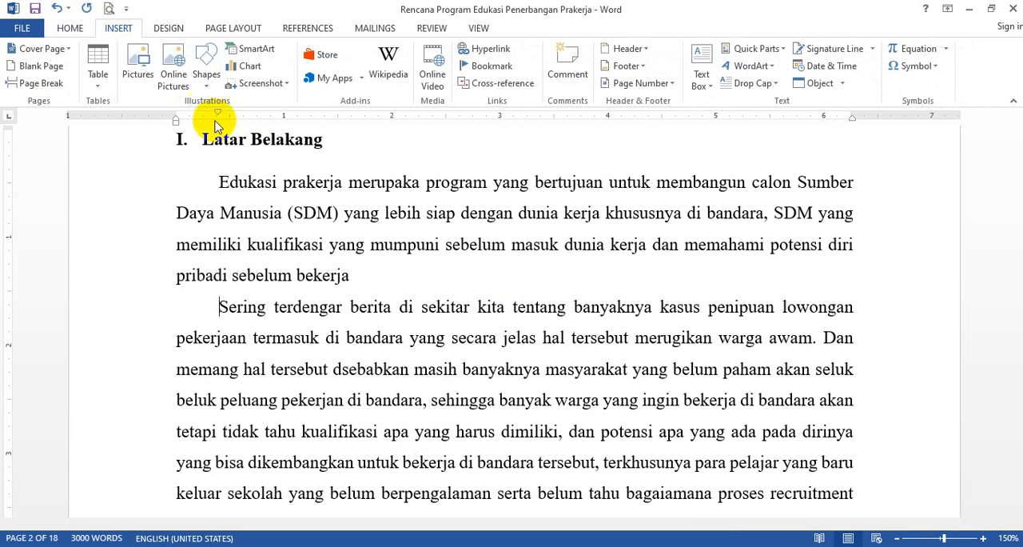
{"action": "left_click", "coordinate": [147, 80]}
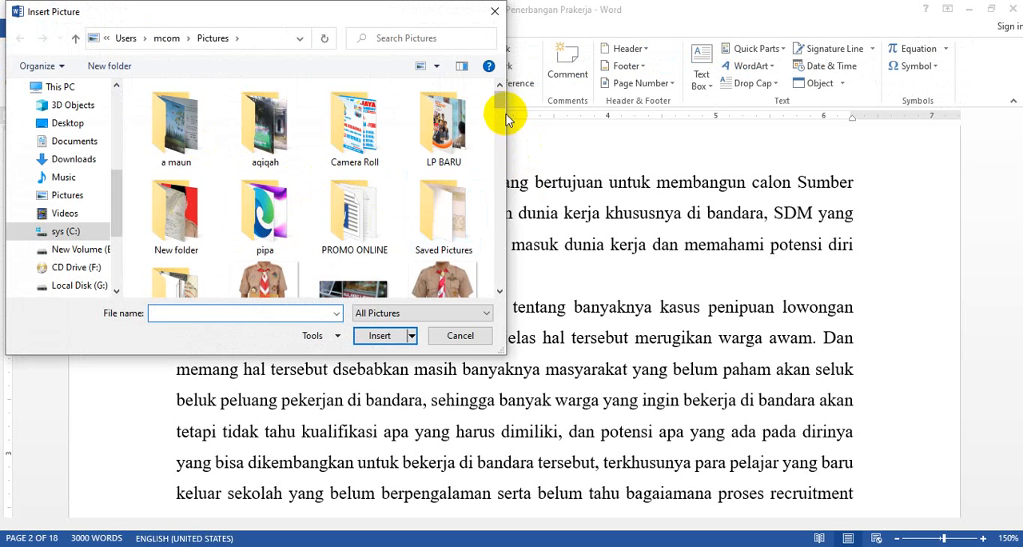
{"action": "left_click_drag", "start_coordinate": [500, 100], "coordinate": [505, 128]}
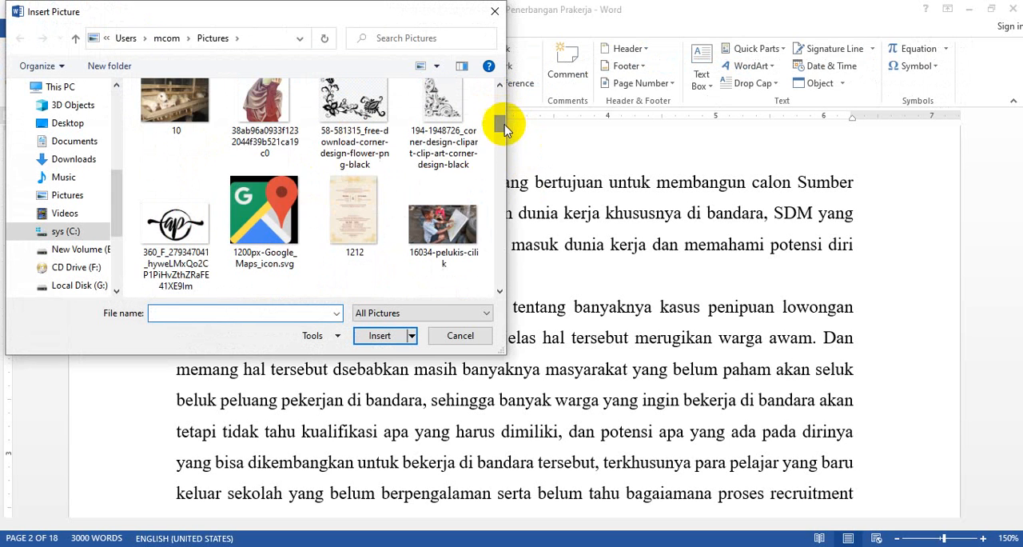
{"action": "left_click", "coordinate": [442, 223]}
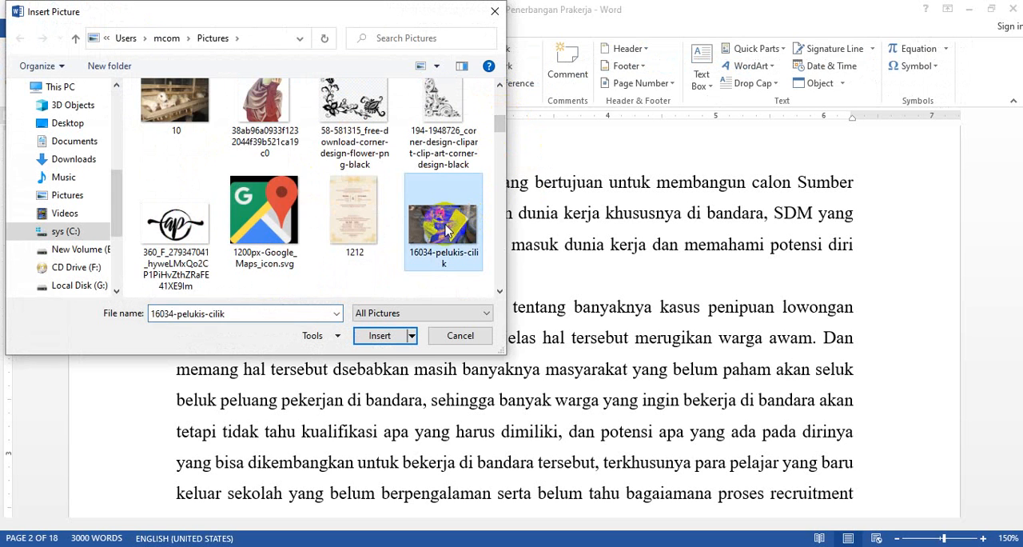
{"action": "left_click", "coordinate": [380, 337]}
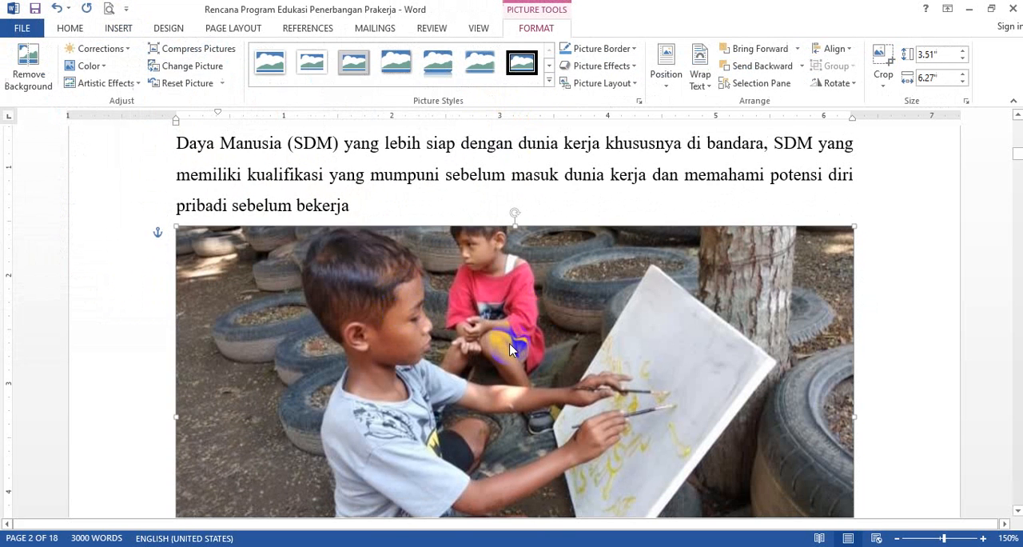
- Reposition the inserted picture and shrink it to about 1.72" high by 3.07" wide over the second paragraph
{"action": "left_click_drag", "start_coordinate": [510, 344], "coordinate": [500, 252]}
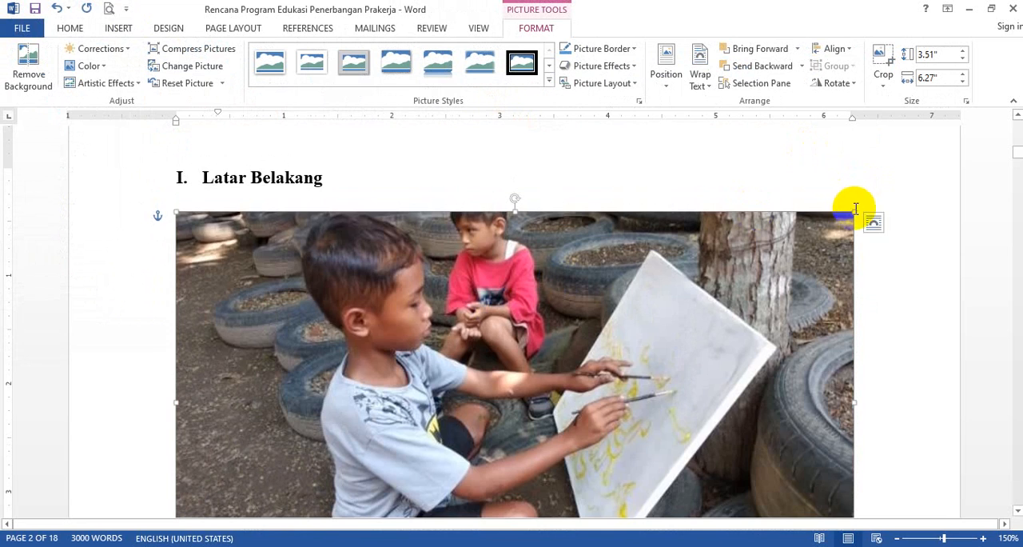
{"action": "left_click_drag", "start_coordinate": [852, 212], "coordinate": [496, 395]}
{"action": "scroll", "coordinate": [512, 352], "scroll_direction": "down", "scroll_amount": 5}
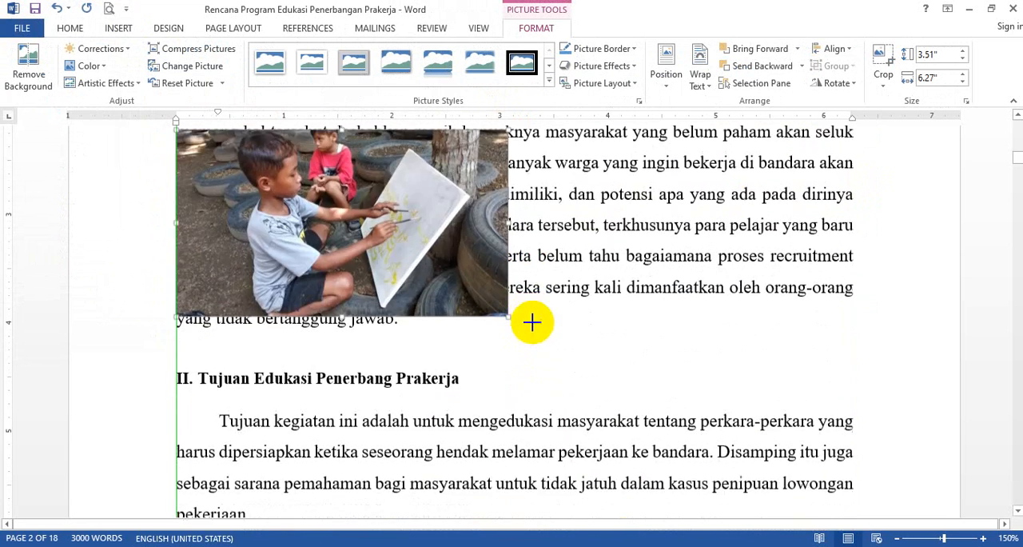
{"action": "scroll", "coordinate": [415, 268], "scroll_direction": "up", "scroll_amount": 8}
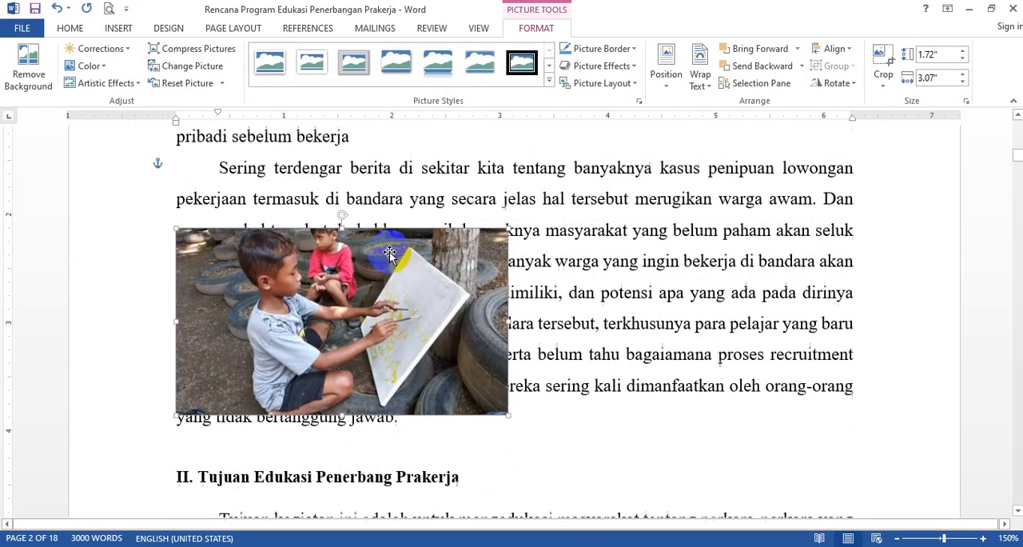
- Move the small picture freely to the right over the paragraph text and delete it
{"action": "left_click_drag", "start_coordinate": [351, 319], "coordinate": [446, 340]}
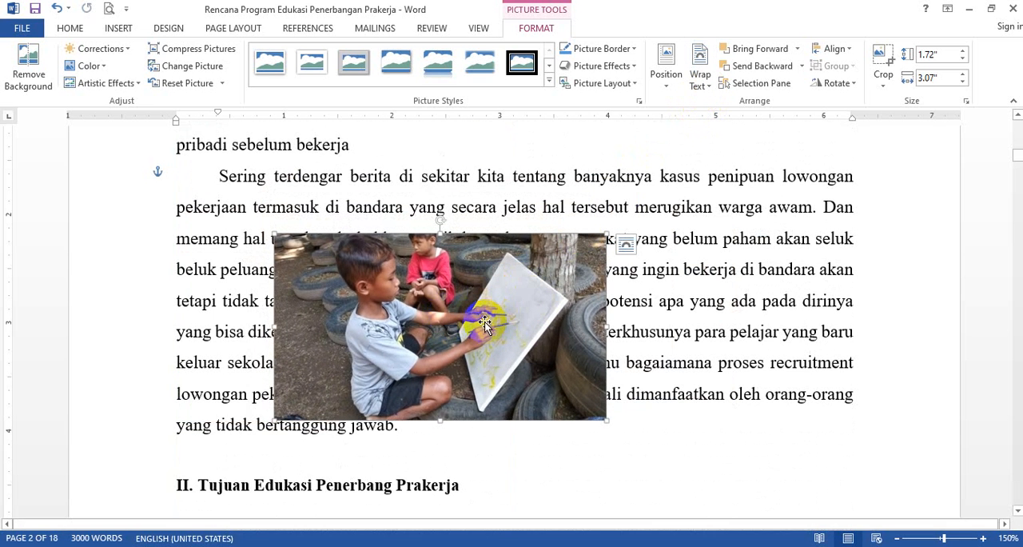
{"action": "left_click_drag", "start_coordinate": [481, 315], "coordinate": [510, 320]}
{"action": "key", "text": "Delete"}
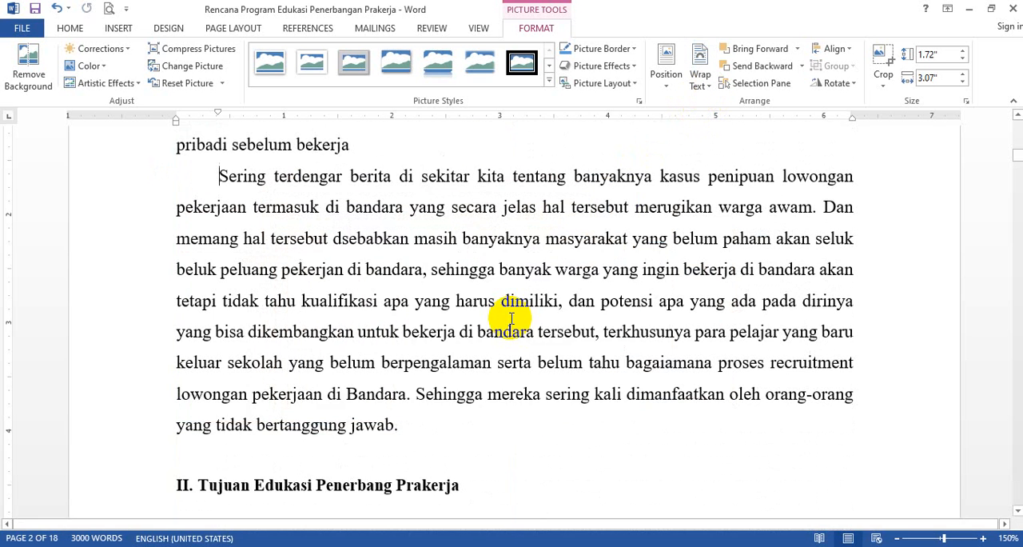
- Check the settings list in Excel, return to the Word document and view the margin units in Page Setup
{"action": "key", "text": "alt+Tab"}
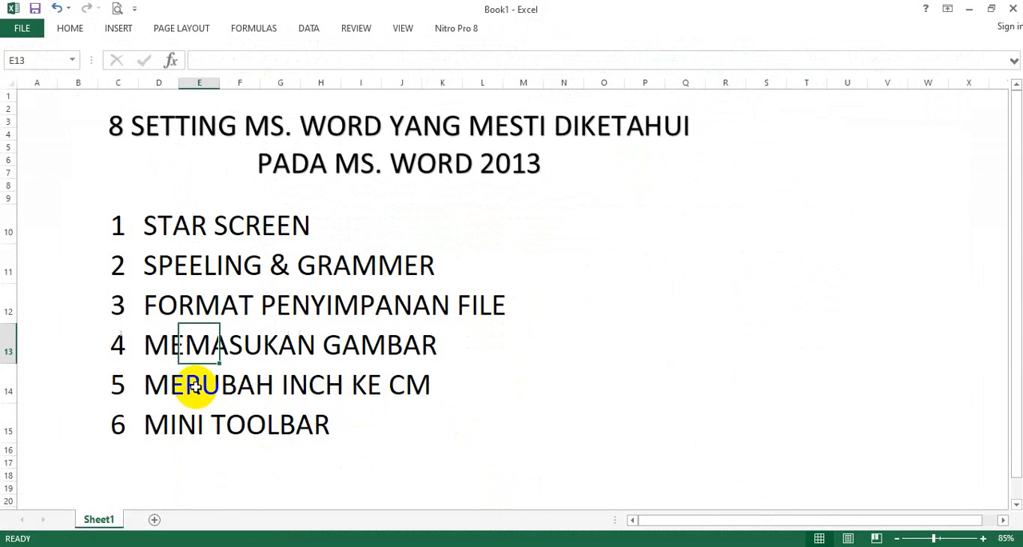
{"action": "left_click", "coordinate": [552, 546]}
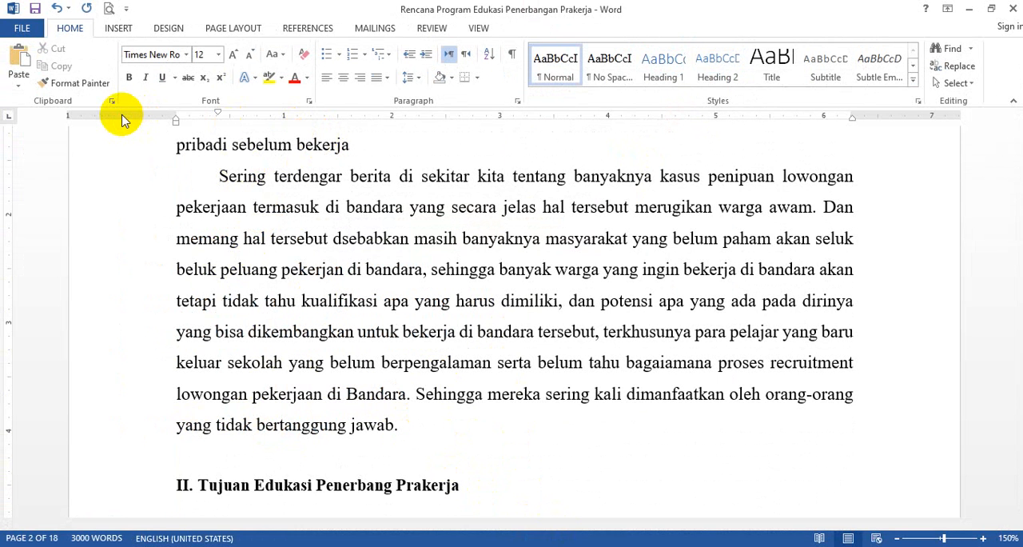
{"action": "double_click", "coordinate": [264, 120]}
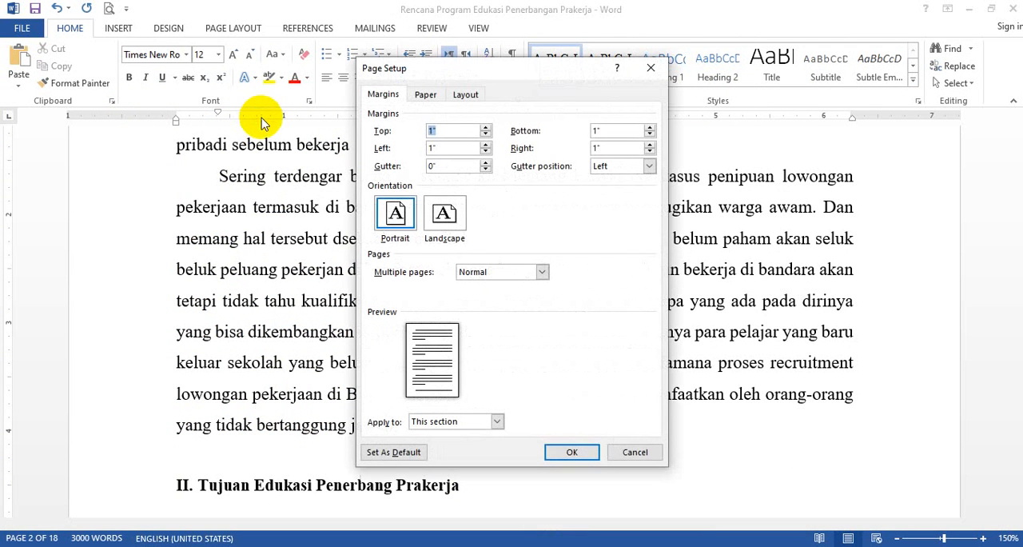
{"action": "left_click", "coordinate": [636, 452]}
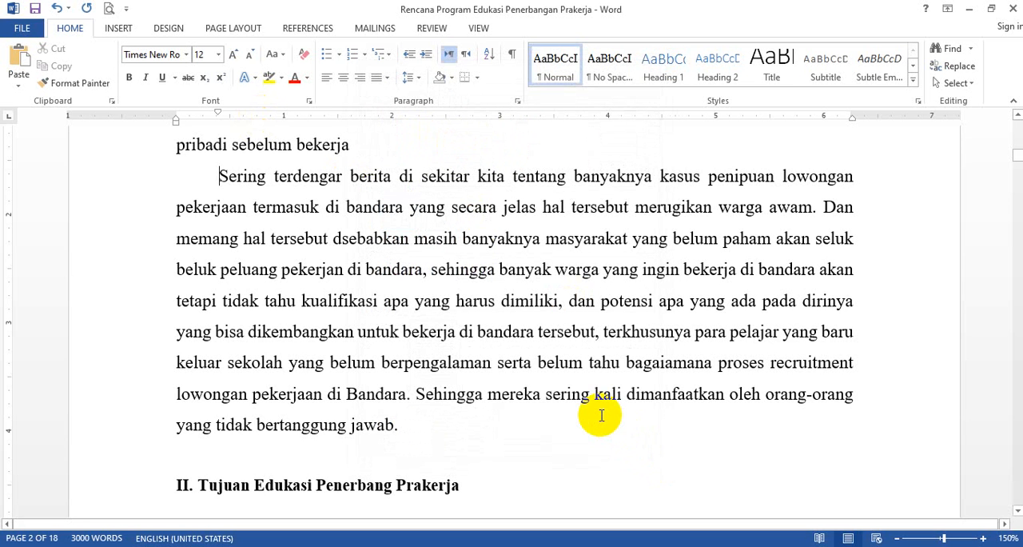
- View the units of the paper width and height in the Page Setup paper settings, and leave without changes
{"action": "left_click", "coordinate": [234, 30]}
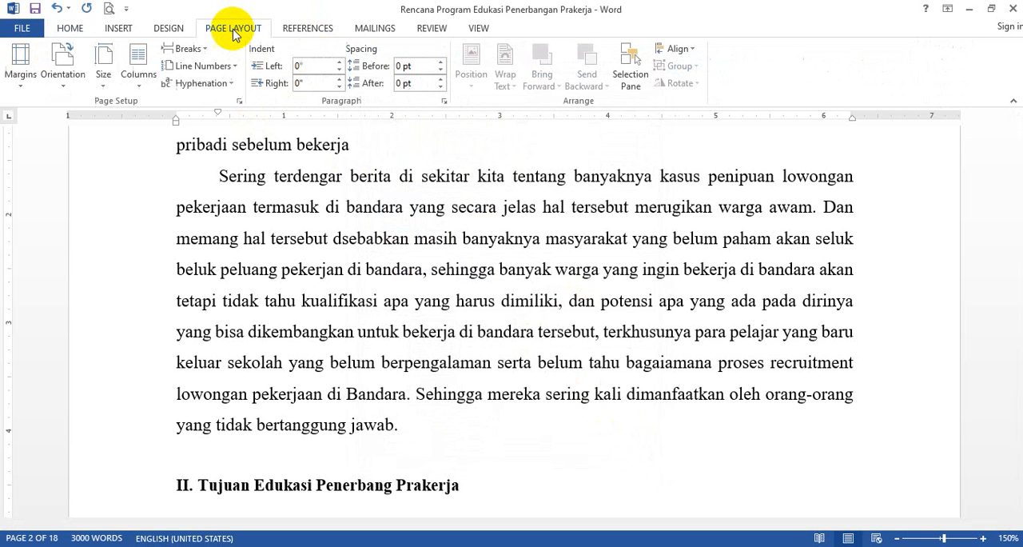
{"action": "left_click", "coordinate": [104, 84]}
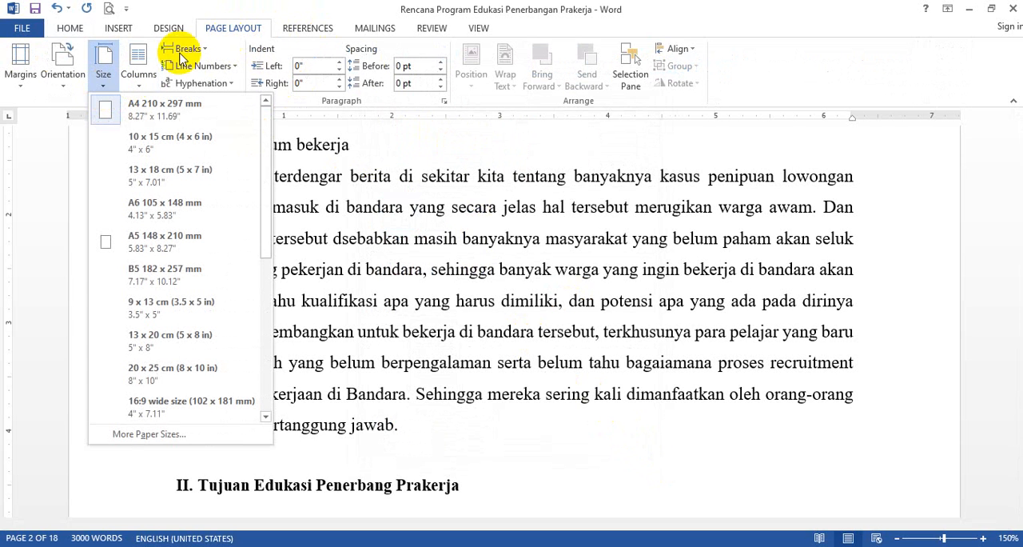
{"action": "left_click", "coordinate": [188, 431]}
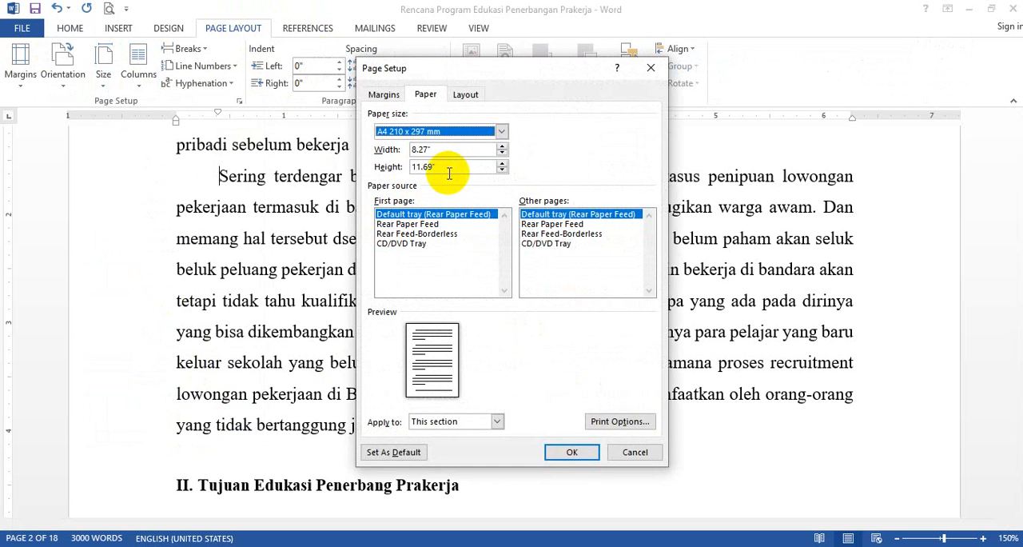
{"action": "left_click", "coordinate": [636, 452]}
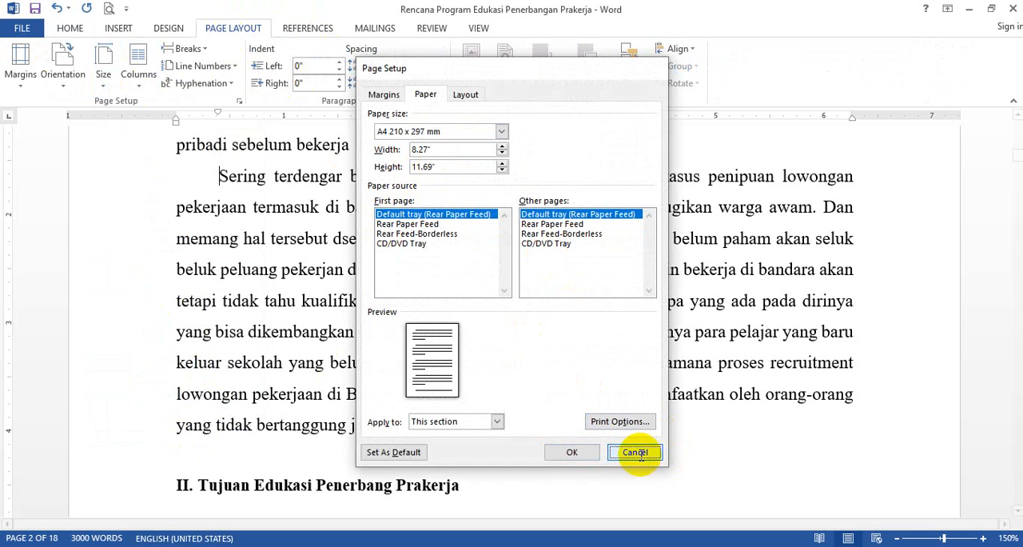
- Examine the units used for the preset and custom page margins, and leave them unchanged
{"action": "left_click", "coordinate": [24, 90]}
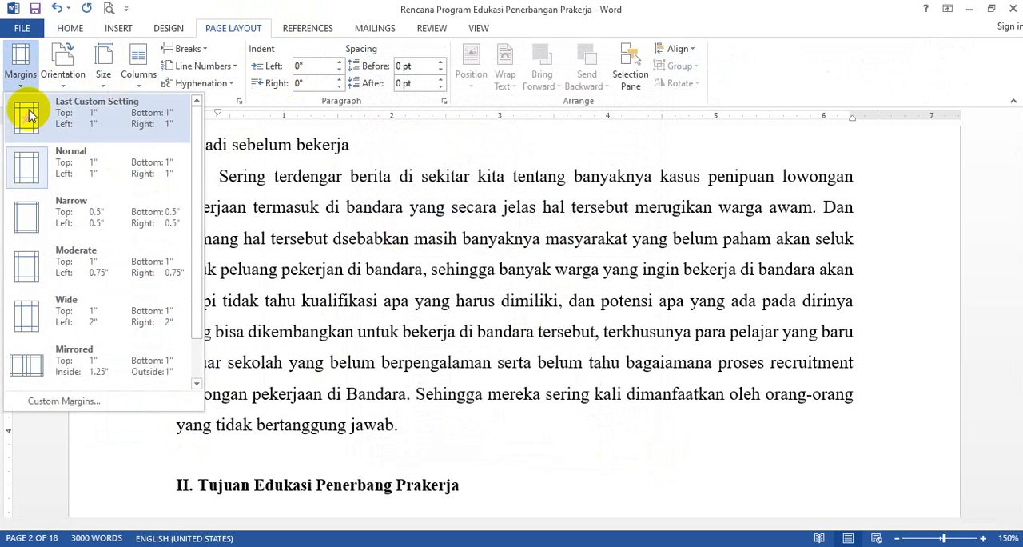
{"action": "left_click", "coordinate": [64, 402]}
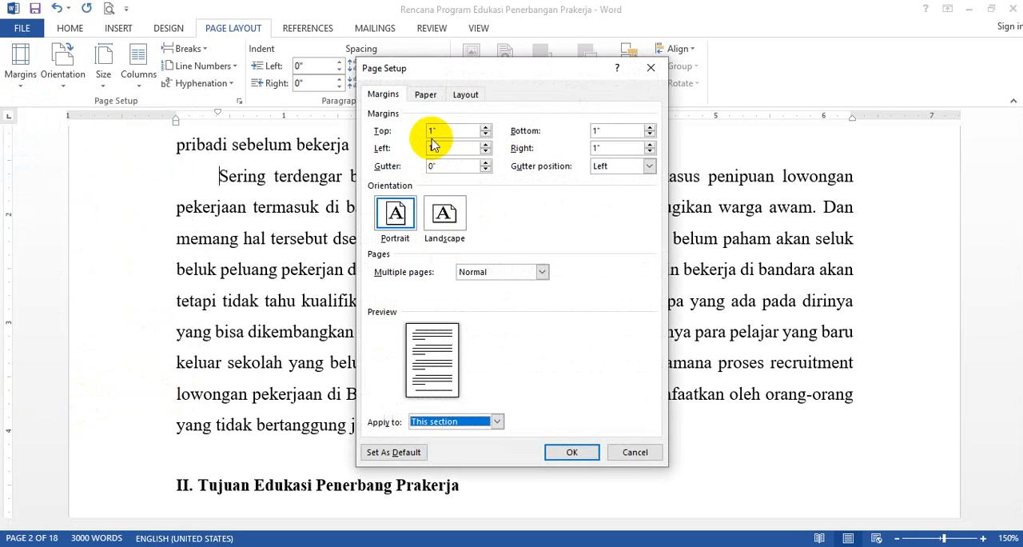
{"action": "left_click", "coordinate": [636, 453]}
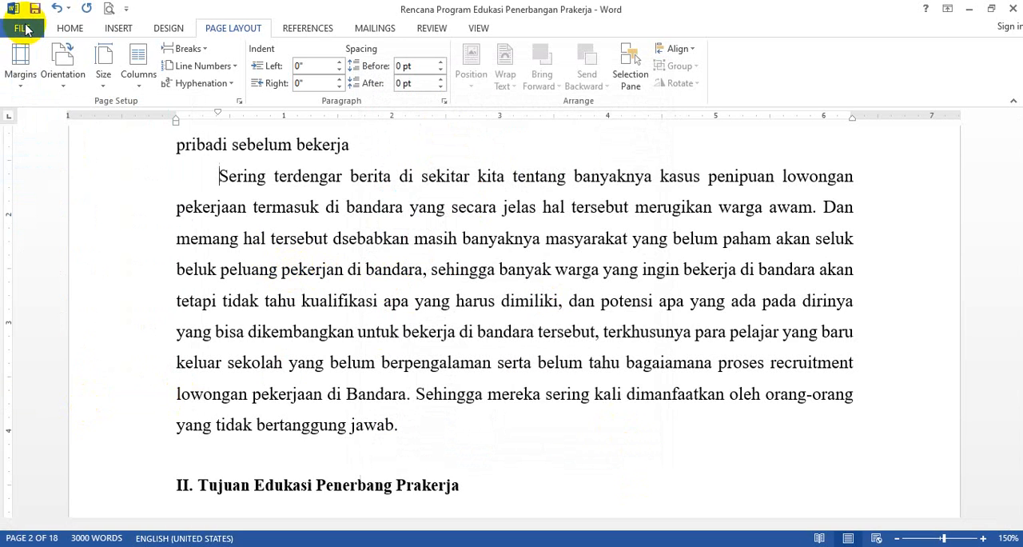
- Set Word's measurement units to Centimeters in the advanced display options and apply the change
{"action": "left_click", "coordinate": [22, 29]}
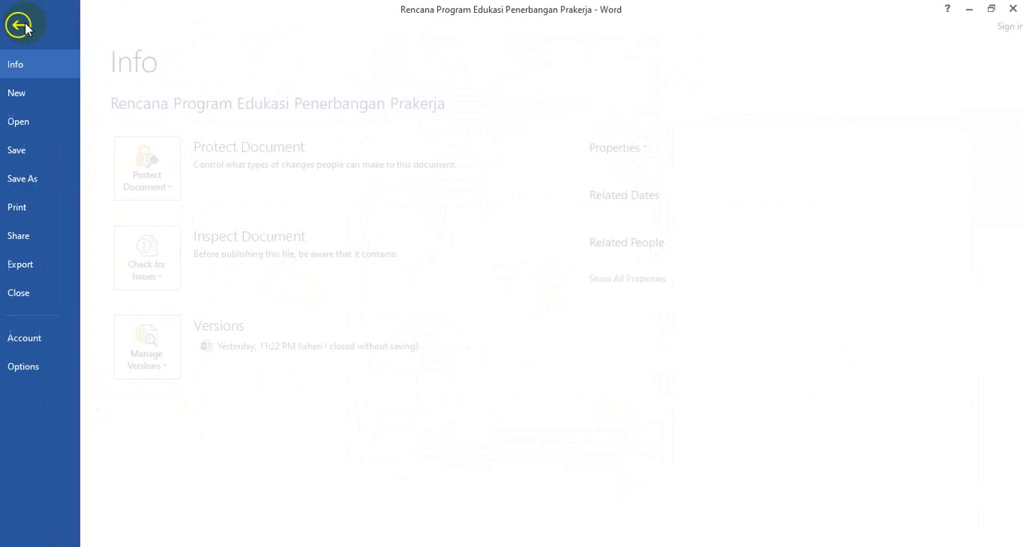
{"action": "left_click", "coordinate": [35, 367]}
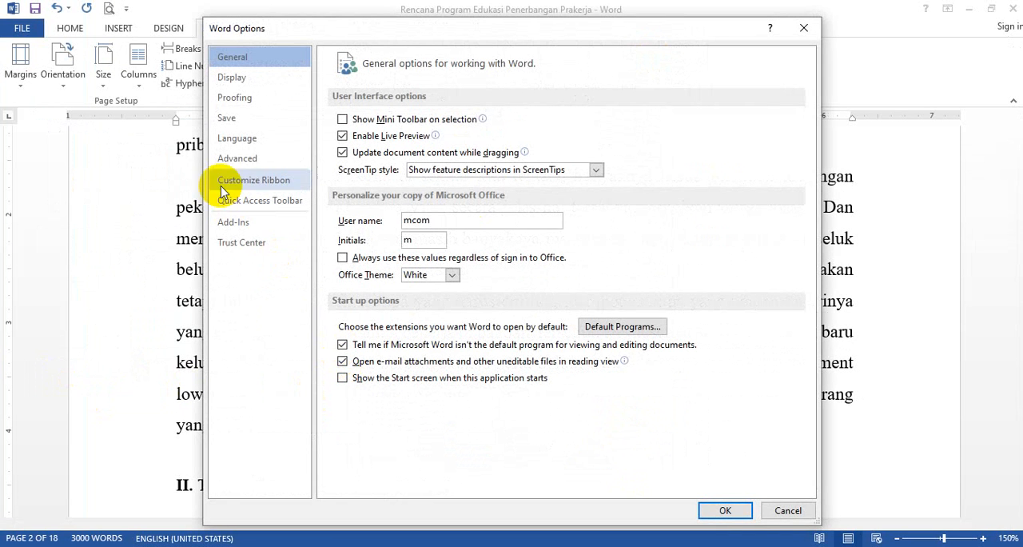
{"action": "left_click", "coordinate": [236, 162]}
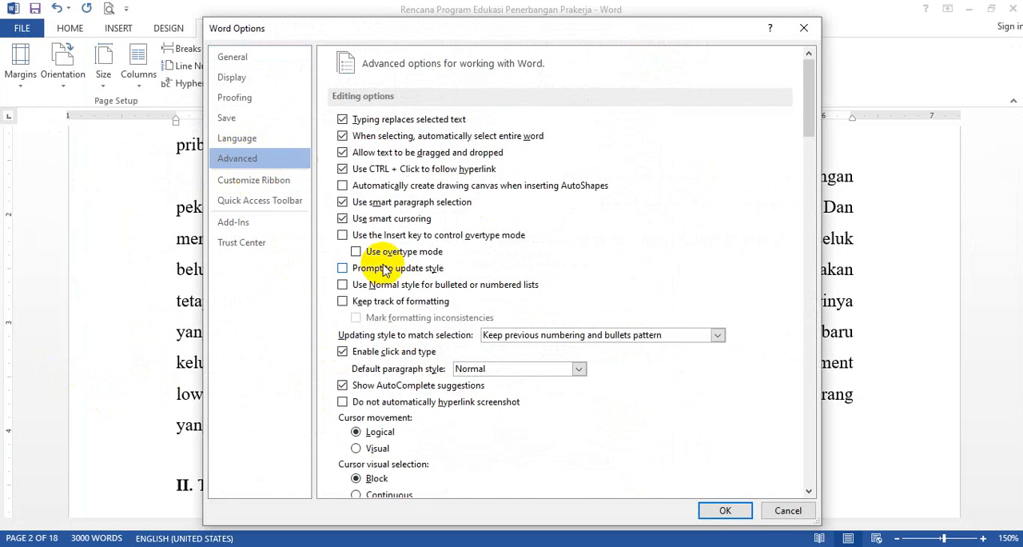
{"action": "scroll", "coordinate": [416, 332], "scroll_direction": "down", "scroll_amount": 10}
{"action": "scroll", "coordinate": [442, 361], "scroll_direction": "down", "scroll_amount": 12}
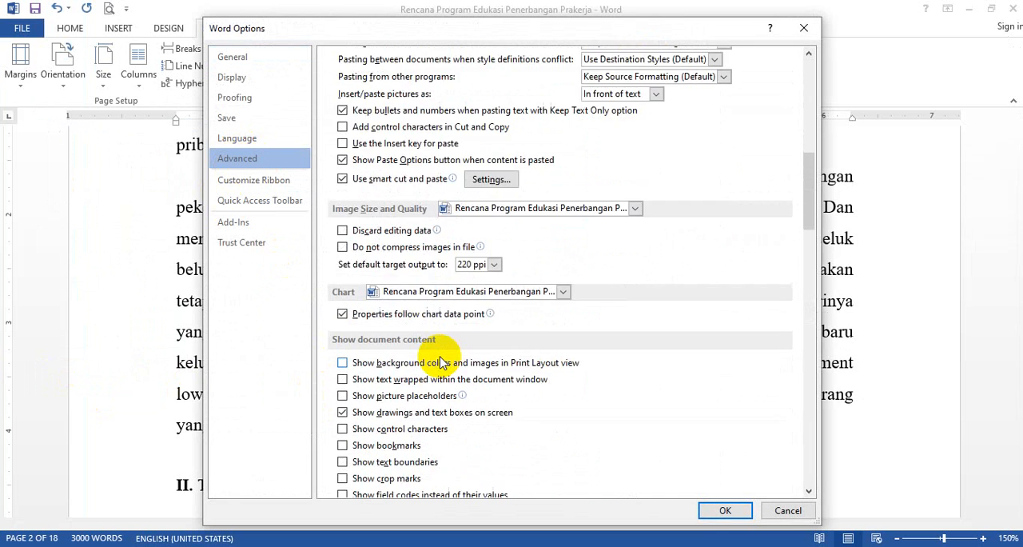
{"action": "scroll", "coordinate": [442, 361], "scroll_direction": "down", "scroll_amount": 3}
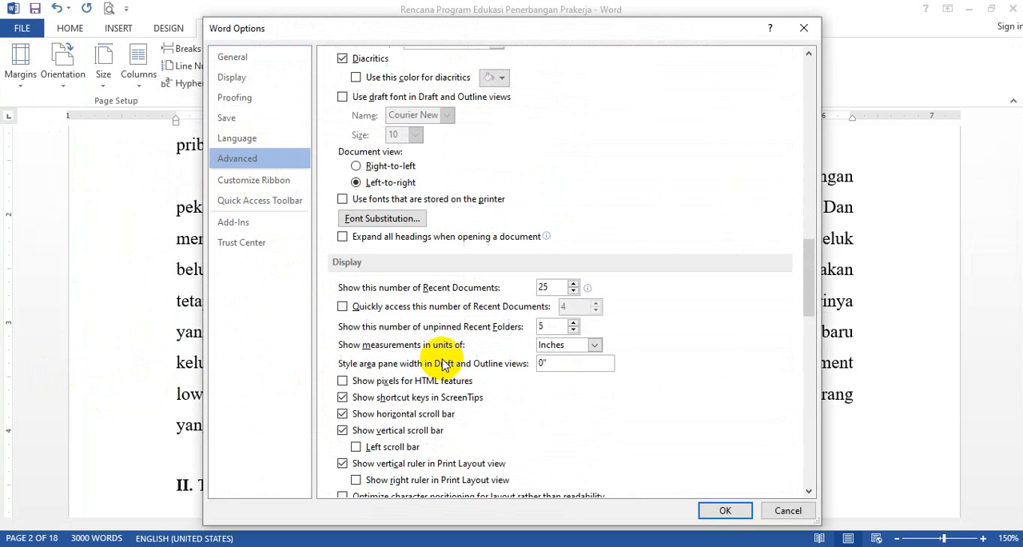
{"action": "left_click", "coordinate": [579, 350]}
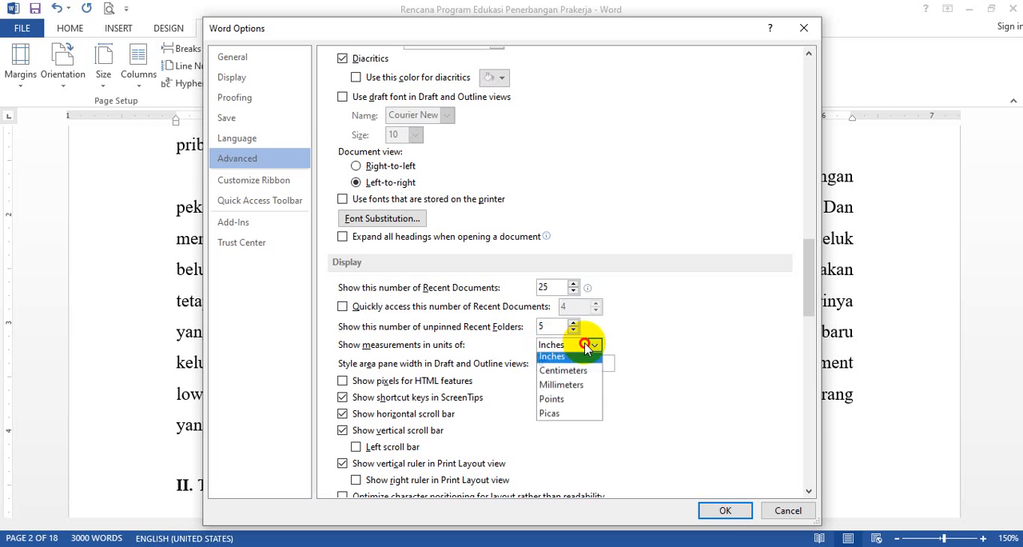
{"action": "left_click", "coordinate": [577, 375]}
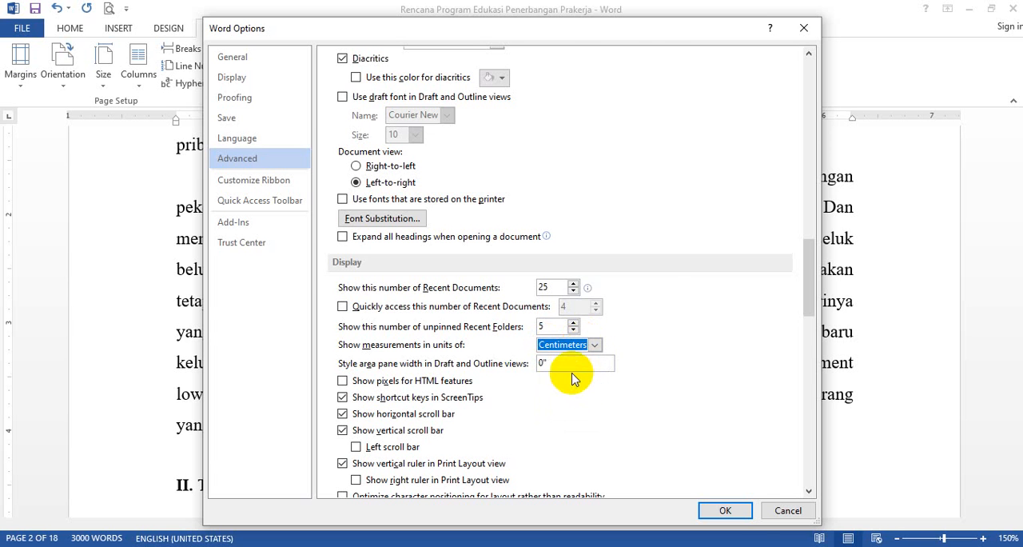
{"action": "left_click", "coordinate": [724, 512]}
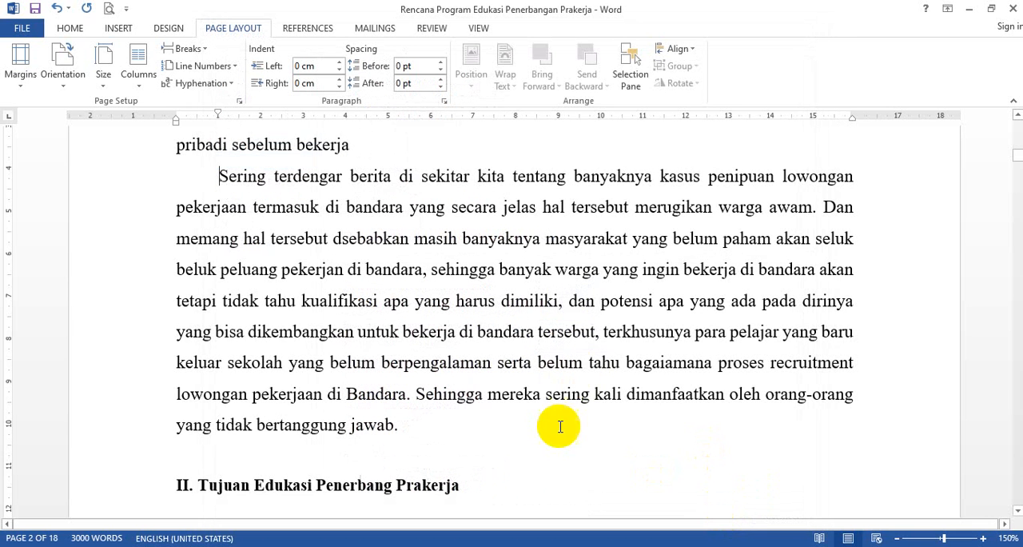
- Check the paper width and height units in the Page Setup paper settings, leaving the paper size unchanged
{"action": "scroll", "coordinate": [422, 389], "scroll_direction": "down", "scroll_amount": 5}
{"action": "scroll", "coordinate": [448, 412], "scroll_direction": "down", "scroll_amount": 5}
{"action": "scroll", "coordinate": [440, 388], "scroll_direction": "up", "scroll_amount": 6}
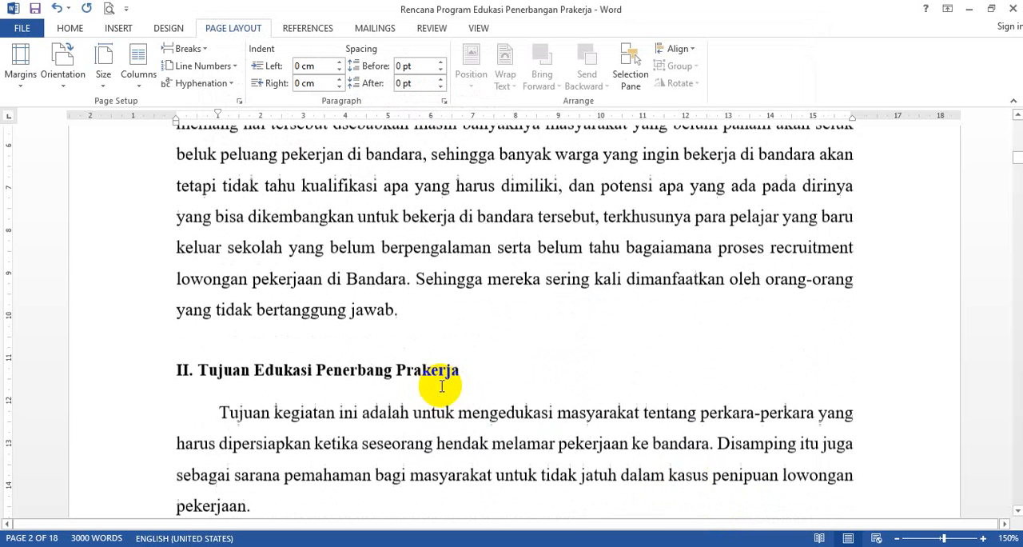
{"action": "left_click", "coordinate": [106, 89]}
{"action": "left_click", "coordinate": [193, 487]}
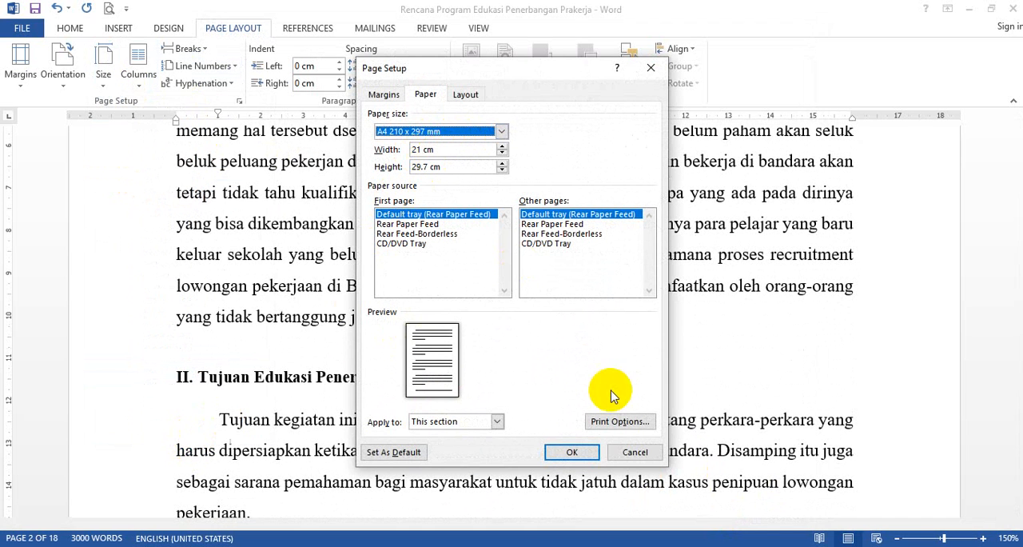
{"action": "left_click", "coordinate": [626, 454]}
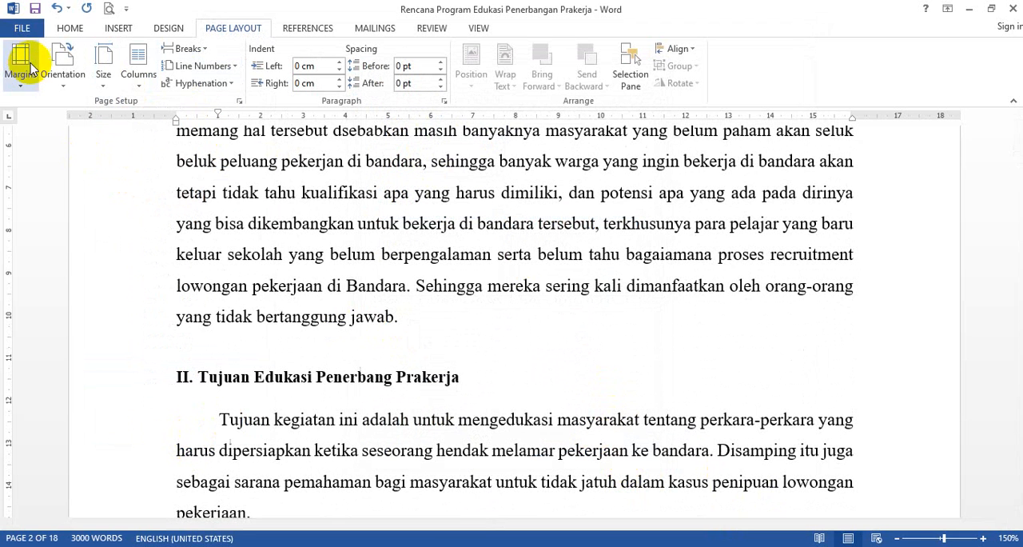
- View the custom margin units in Page Setup and leave without changes
{"action": "left_click", "coordinate": [22, 80]}
{"action": "left_click", "coordinate": [74, 399]}
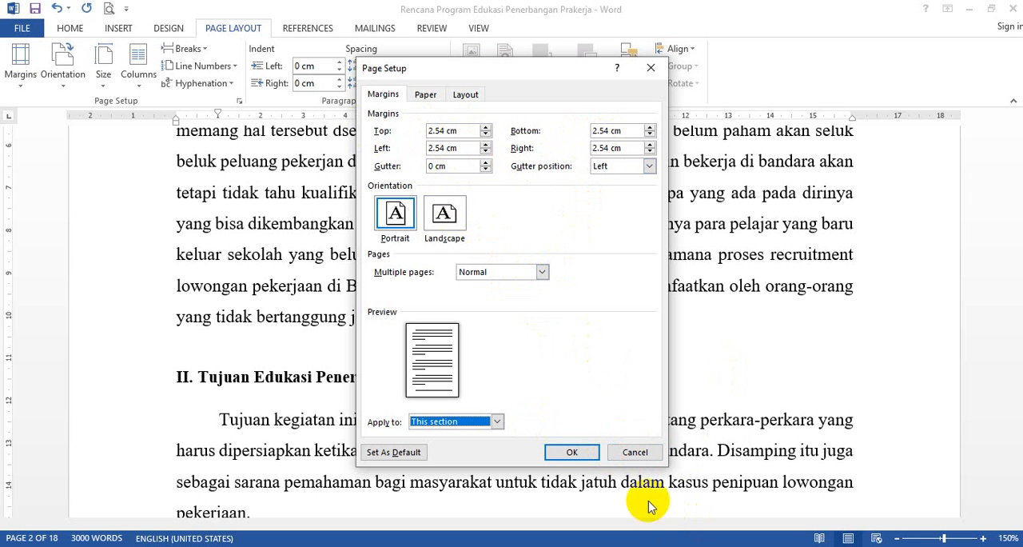
{"action": "left_click", "coordinate": [635, 453]}
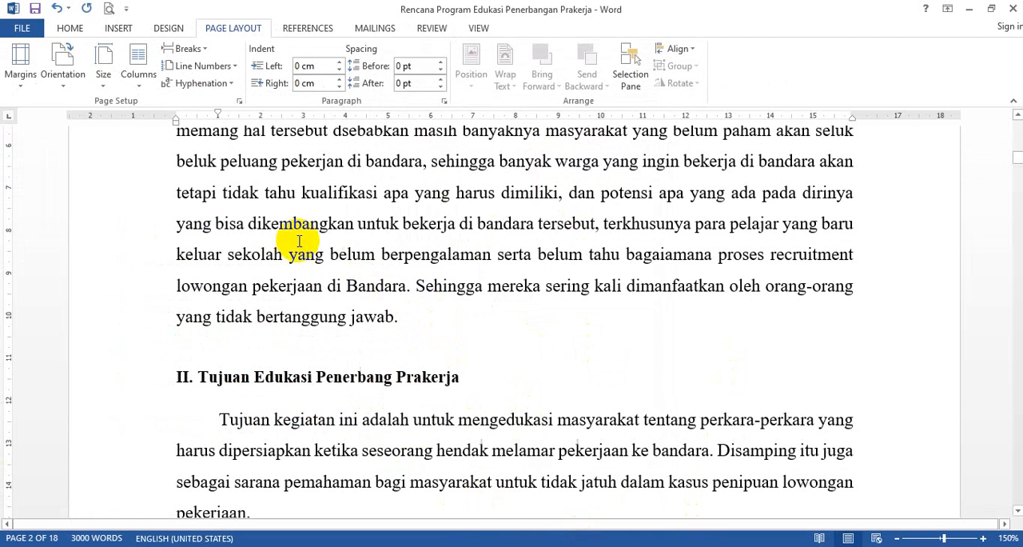
- Select "tahu kualifikasi apa" and "yang belum berpengalaman serta" in turn to check for the mini toolbar, and clear the selection
{"action": "left_click_drag", "start_coordinate": [272, 198], "coordinate": [407, 206]}
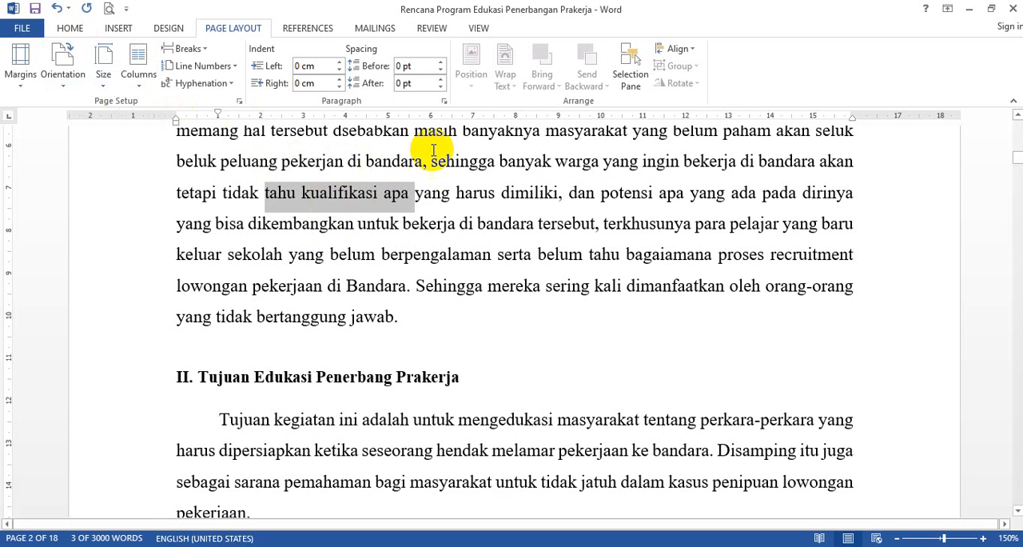
{"action": "left_click", "coordinate": [367, 288]}
{"action": "left_click_drag", "start_coordinate": [289, 254], "coordinate": [512, 263]}
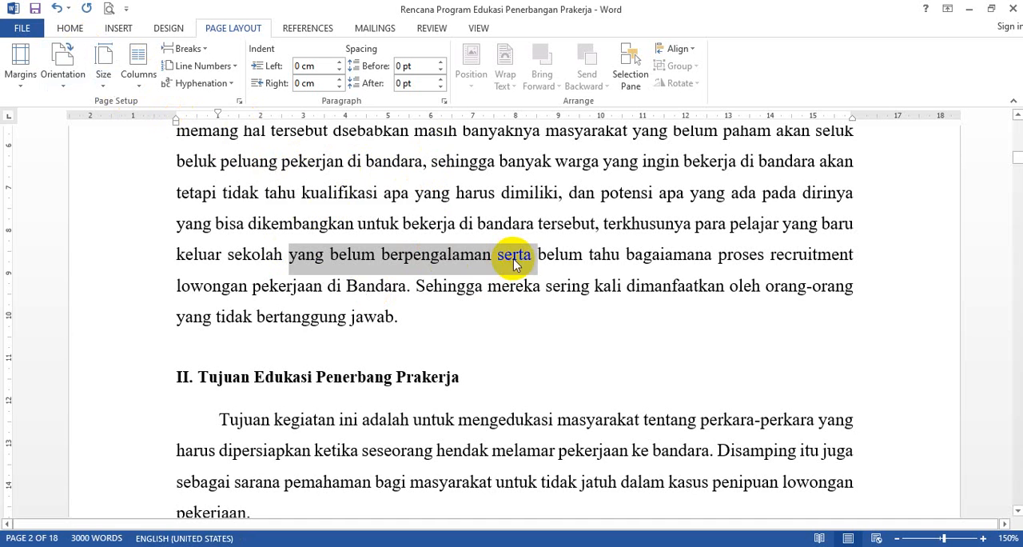
{"action": "left_click", "coordinate": [382, 224]}
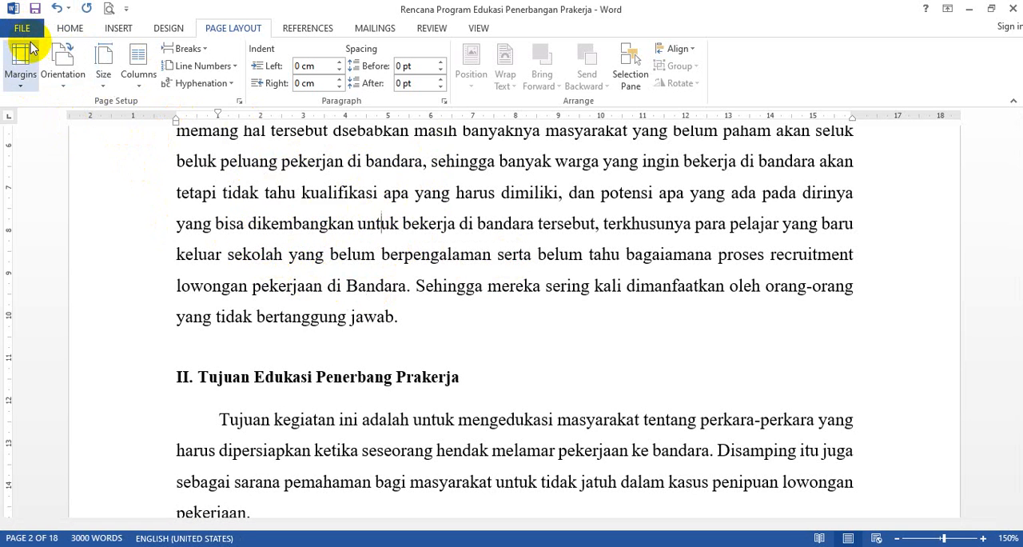
- Enable Show Mini Toolbar on selection in Word's general options and apply the change
{"action": "left_click", "coordinate": [22, 31]}
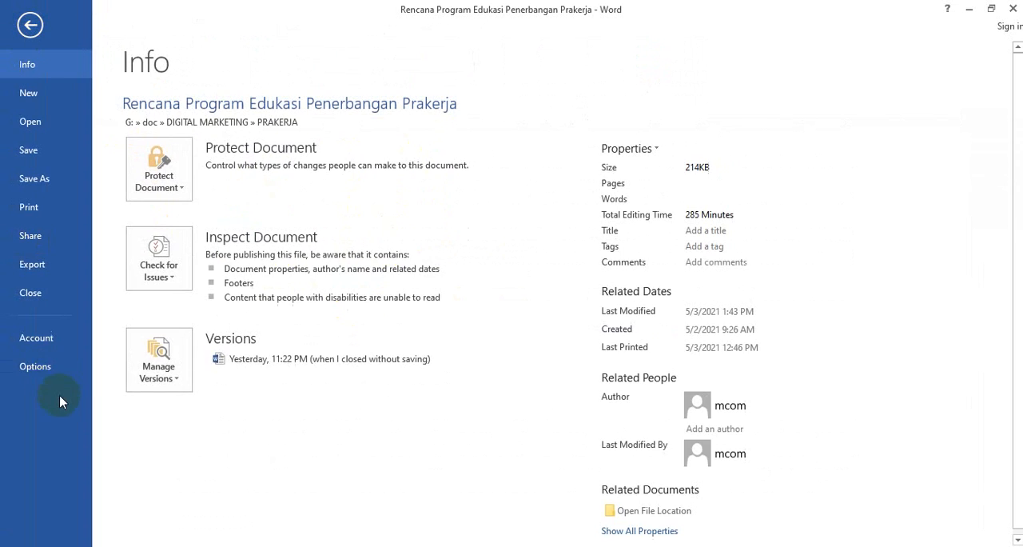
{"action": "left_click", "coordinate": [49, 369]}
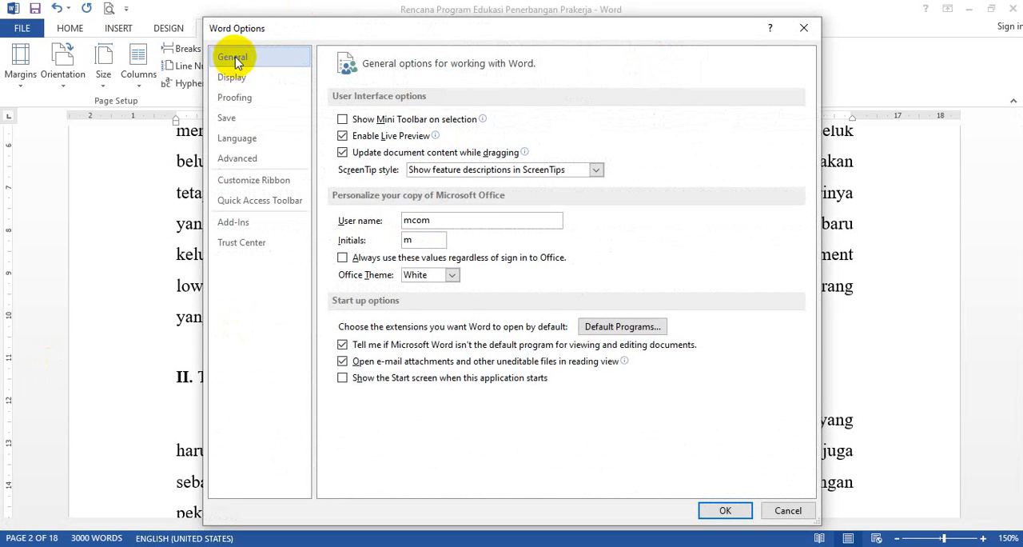
{"action": "left_click", "coordinate": [344, 120]}
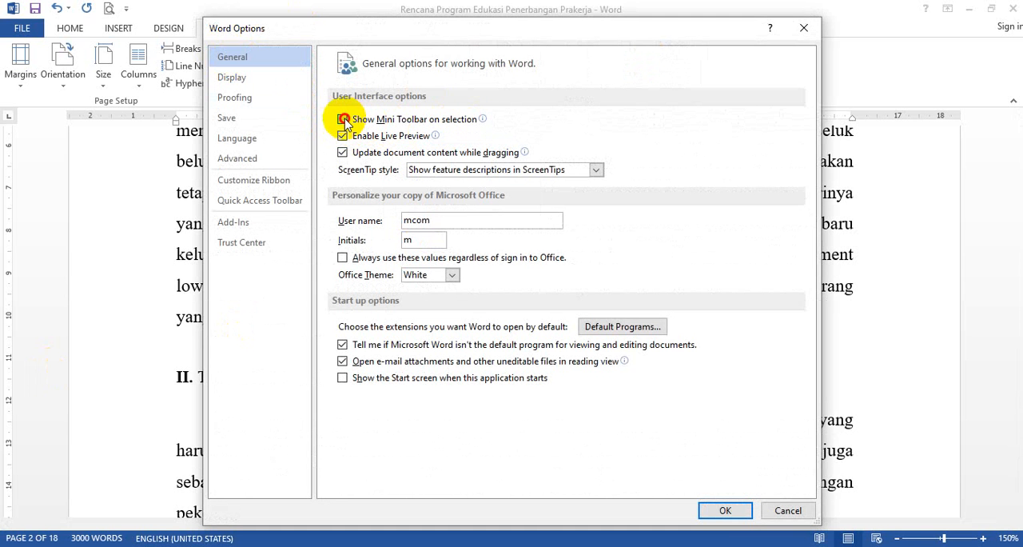
{"action": "left_click", "coordinate": [722, 512]}
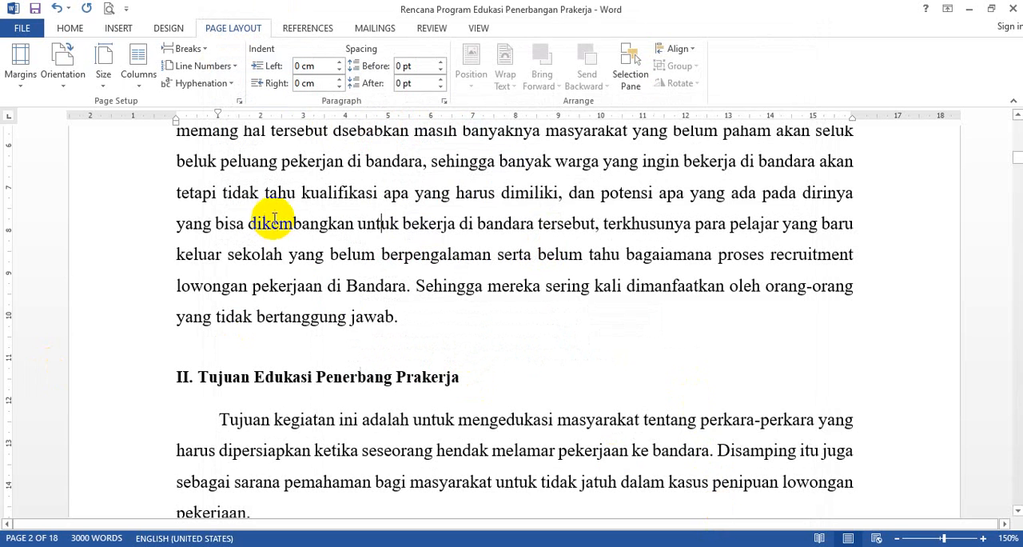
- Select "dikembangkan untuk" to check the mini toolbar against the Home formatting commands, deselect it, and switch to the Excel settings list
{"action": "left_click_drag", "start_coordinate": [249, 224], "coordinate": [400, 224]}
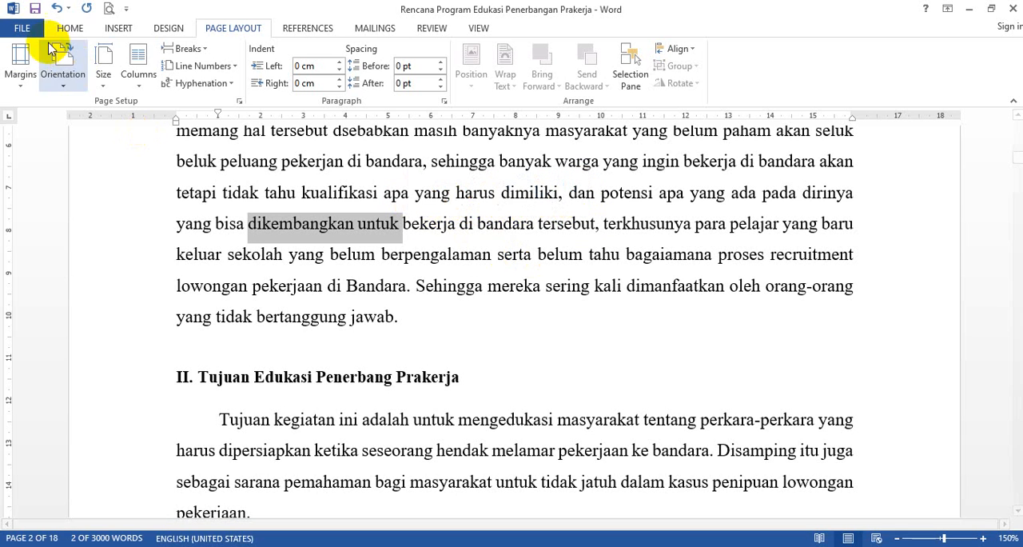
{"action": "left_click", "coordinate": [70, 30]}
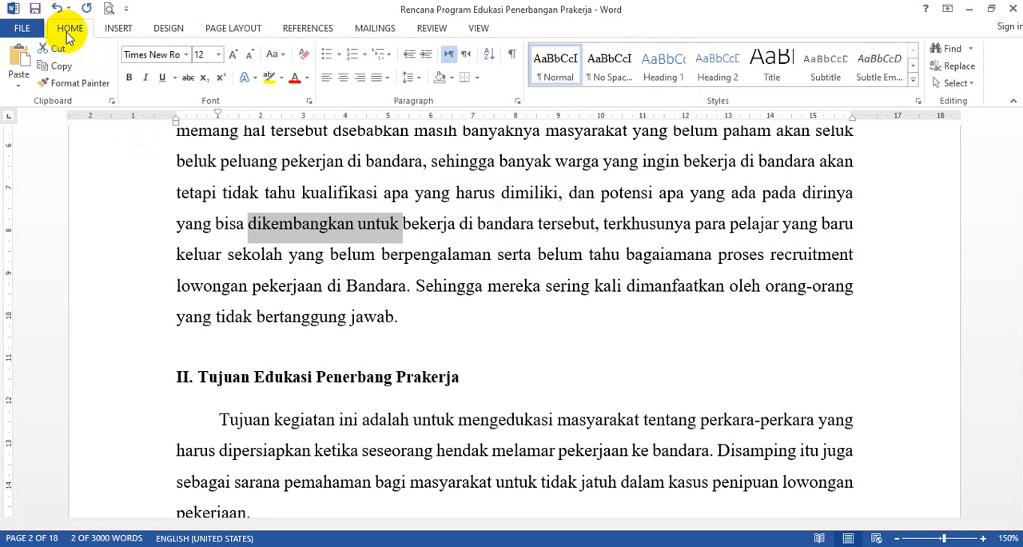
{"action": "left_click", "coordinate": [400, 262]}
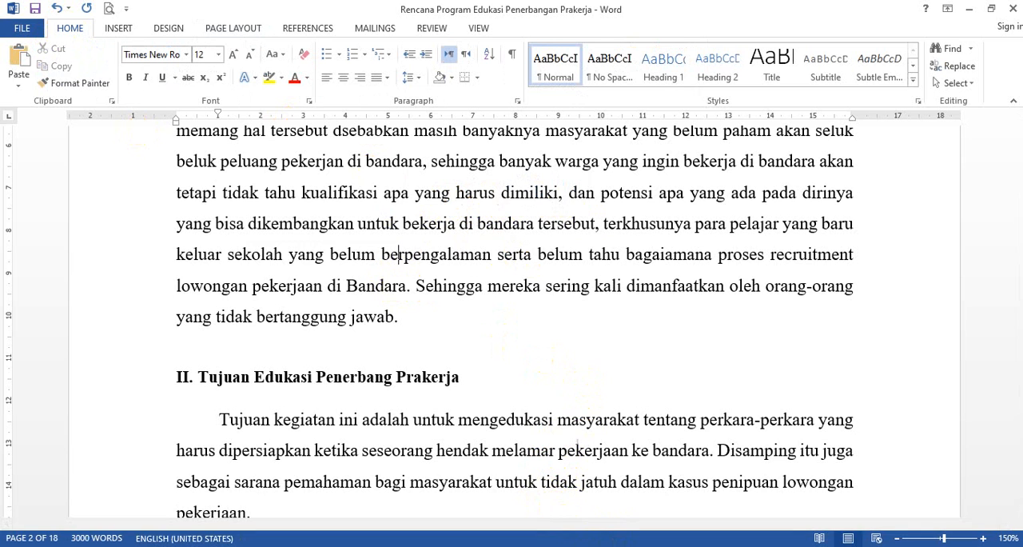
{"action": "key", "text": "alt+Tab"}
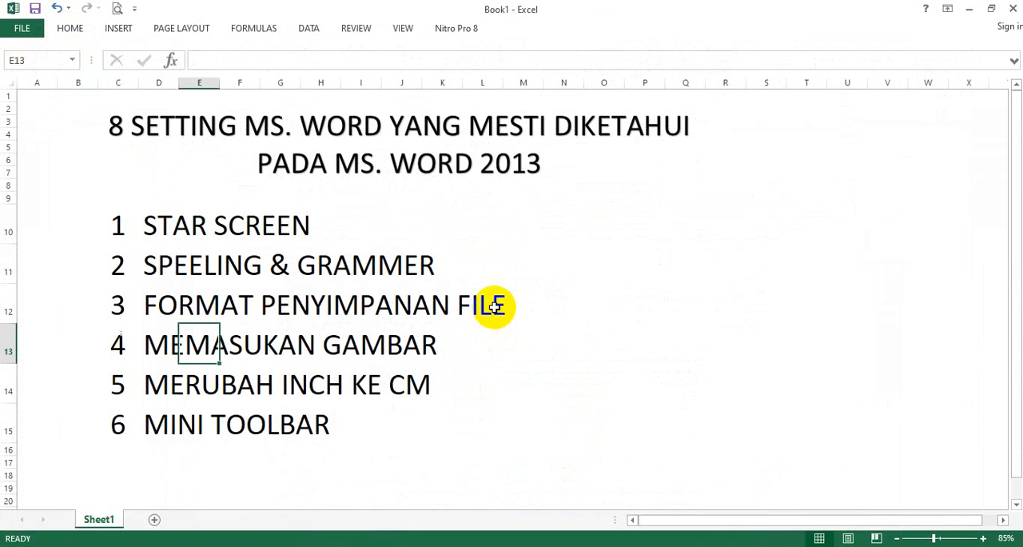